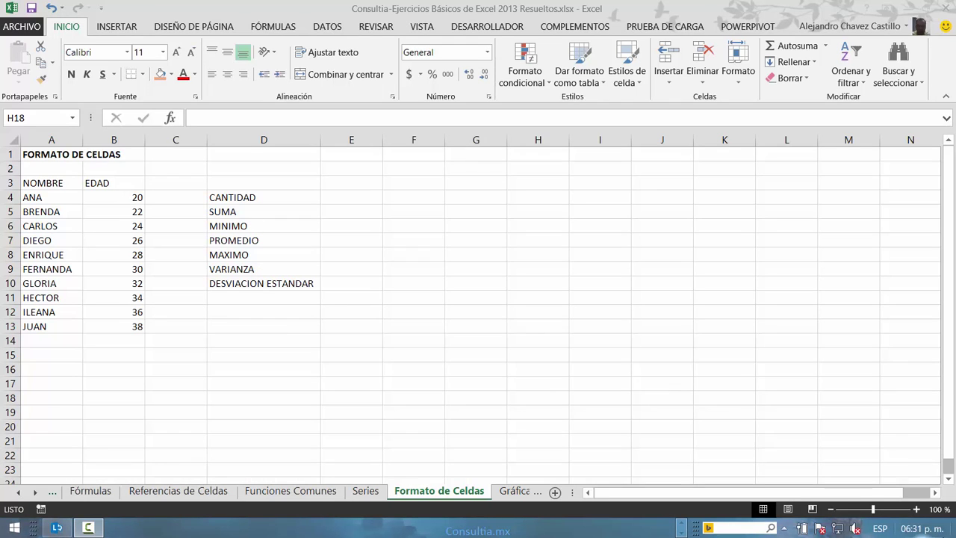
- Zoom the sheet from 100% to 120%
left_click(917, 509)
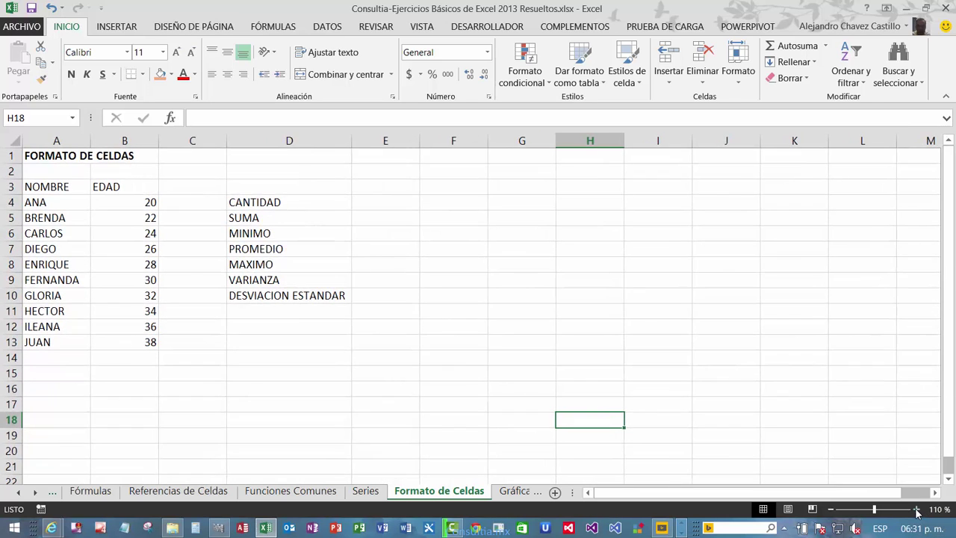
left_click(916, 510)
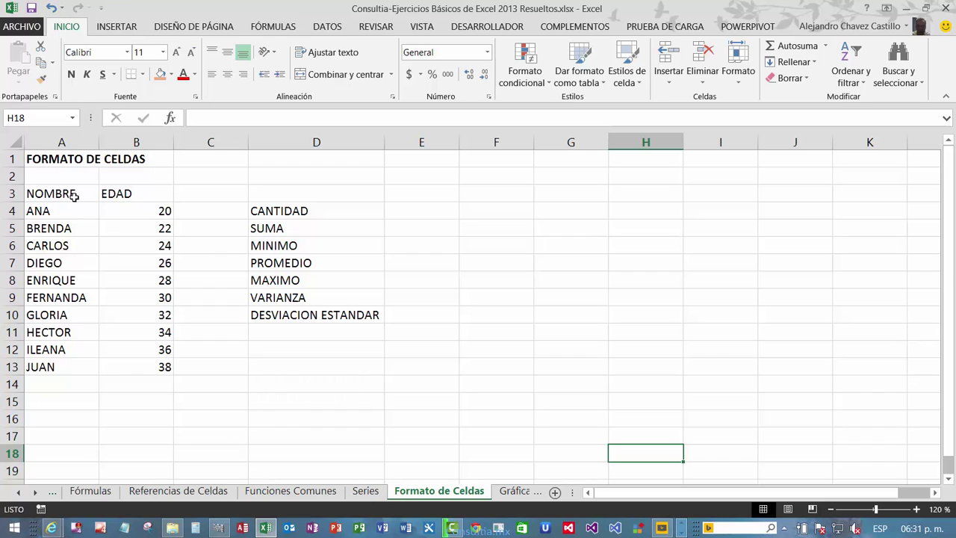
- Add a SUELDO header in C3 and fill salaries from 7000 to 11500, stepping by 500, through C13
left_click(214, 197)
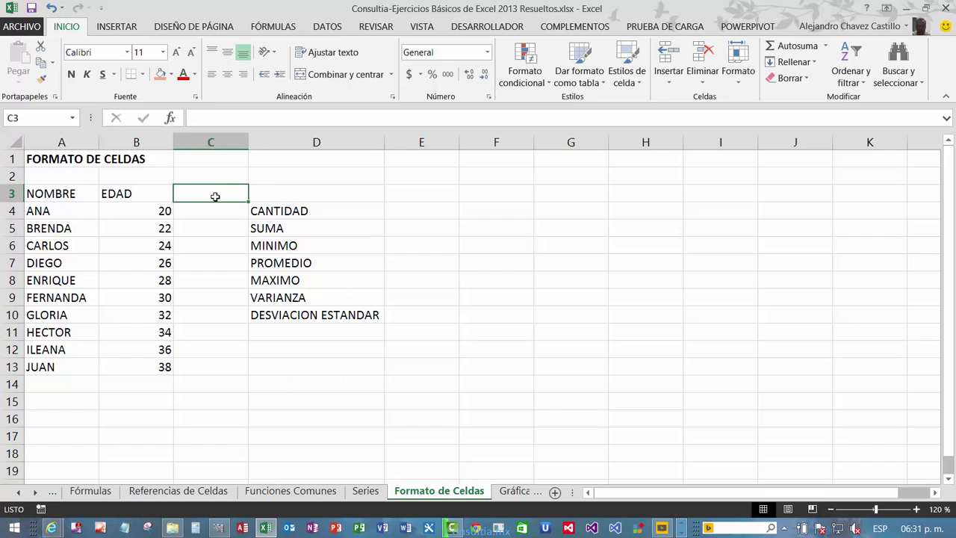
type("SUELD")
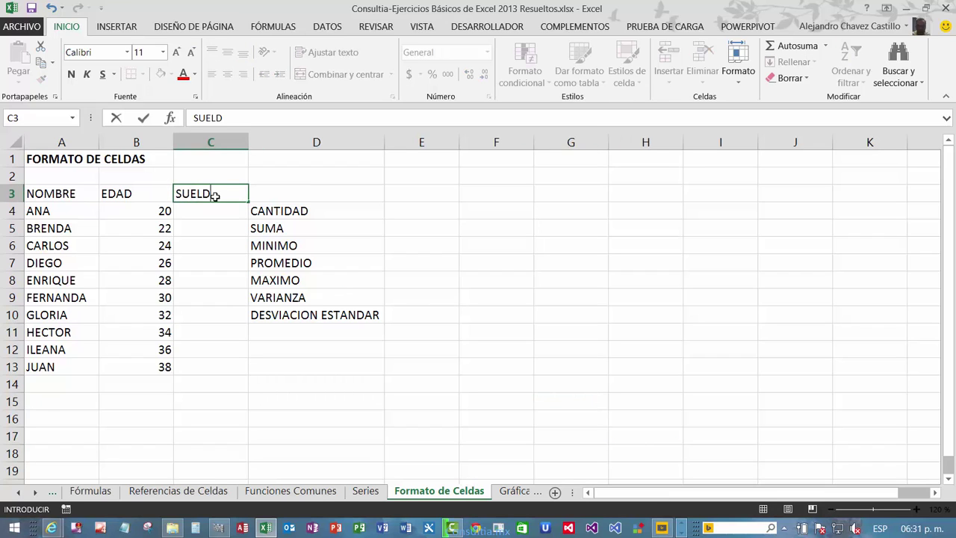
type("O")
key("Return")
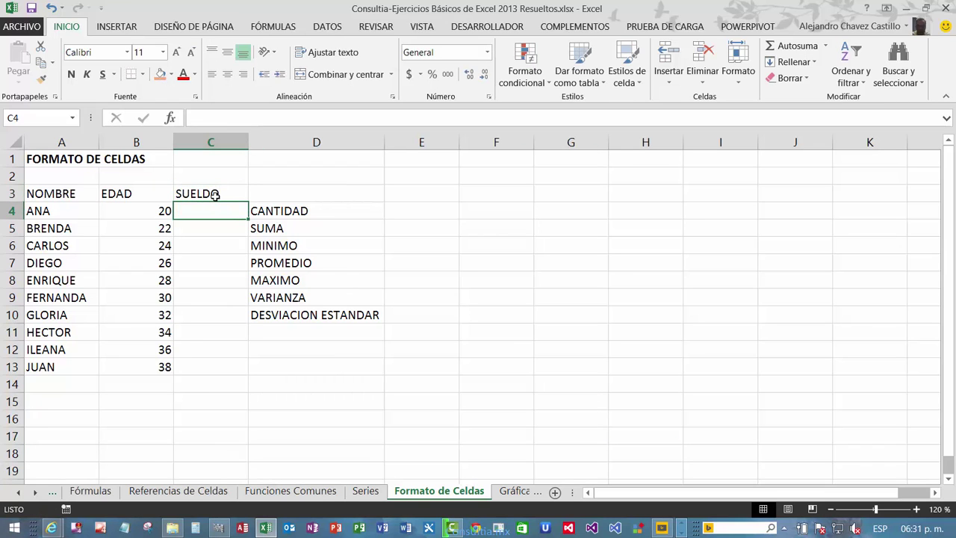
type("7000")
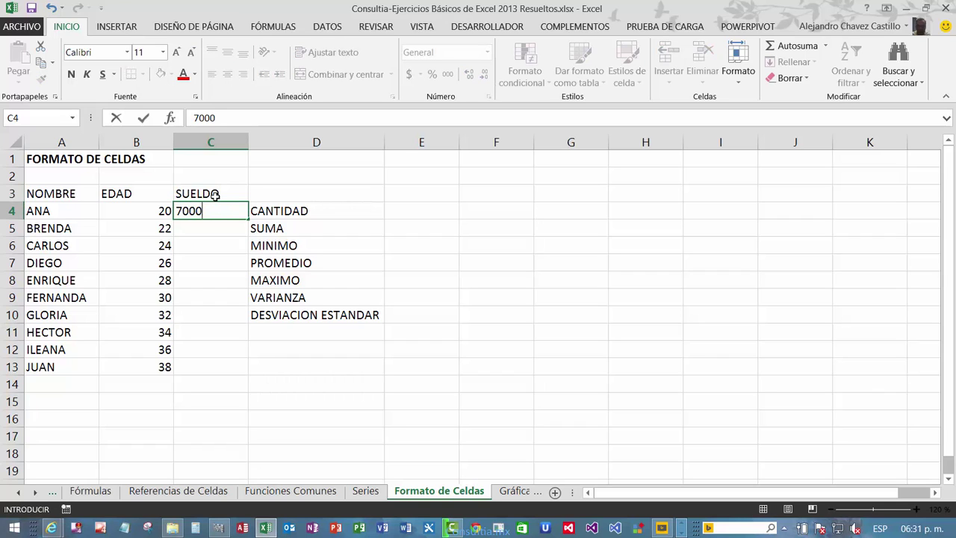
key("Return")
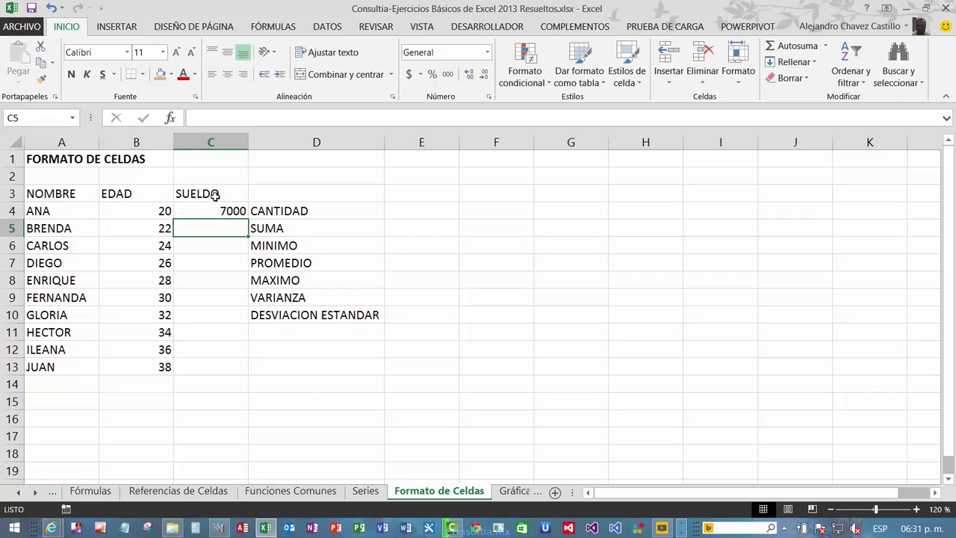
type("7500")
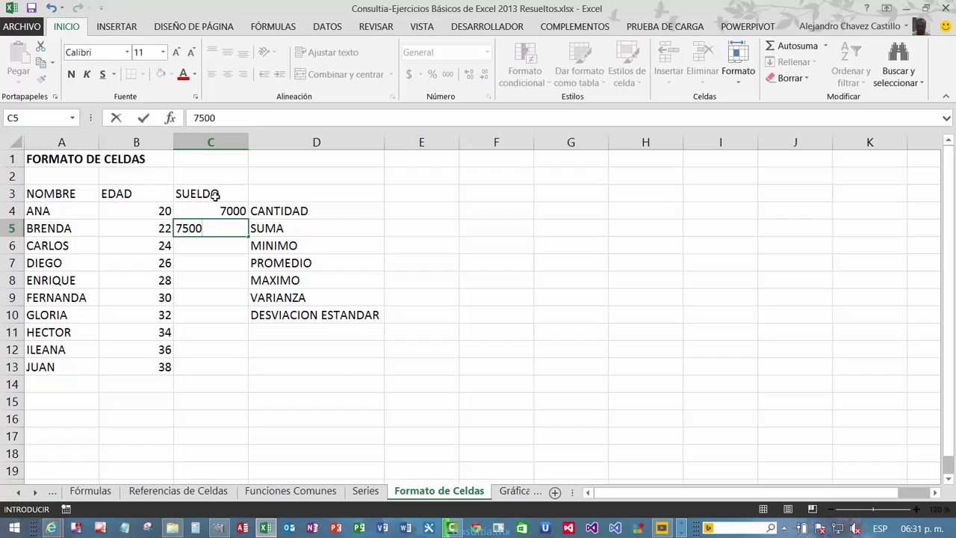
key("Return")
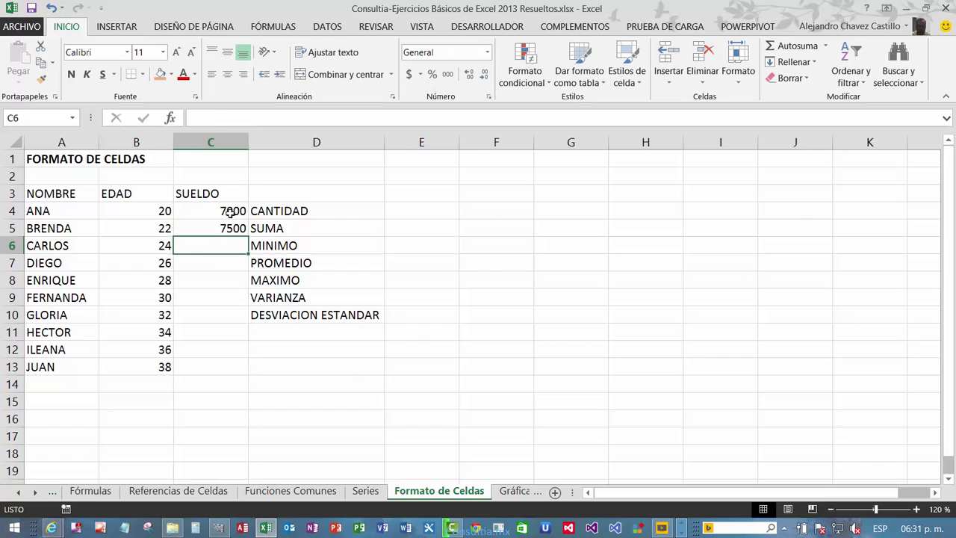
mouse_move(211, 211)
left_mouse_down()
mouse_move(242, 232)
mouse_move(248, 373)
left_mouse_up()
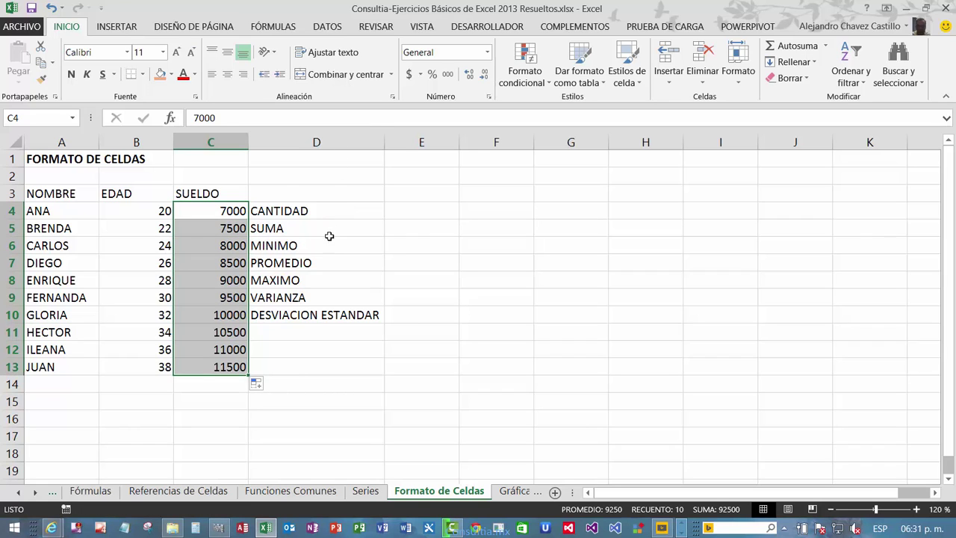
- Delete the statistics labels, CANTIDAD through DESVIACION ESTANDAR, from column D
left_click(302, 244)
mouse_move(67, 192)
left_mouse_down()
mouse_move(233, 194)
mouse_move(320, 321)
left_mouse_up()
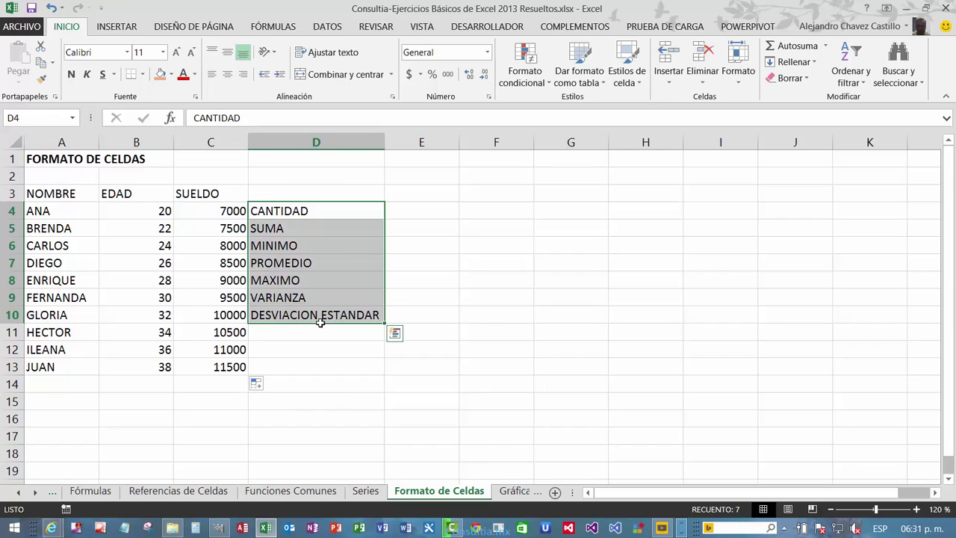
key("Delete")
left_click_drag(320, 322, 322, 366)
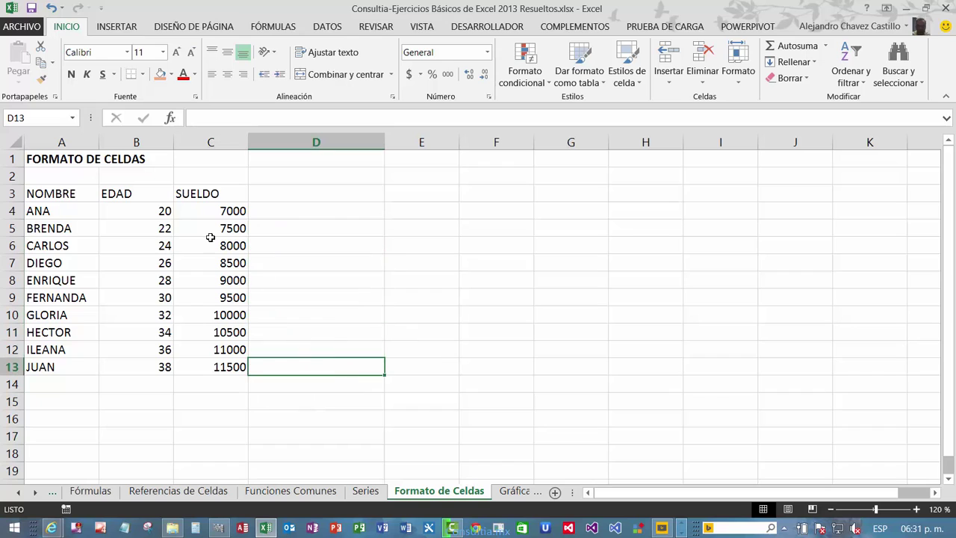
left_click_drag(50, 194, 208, 364)
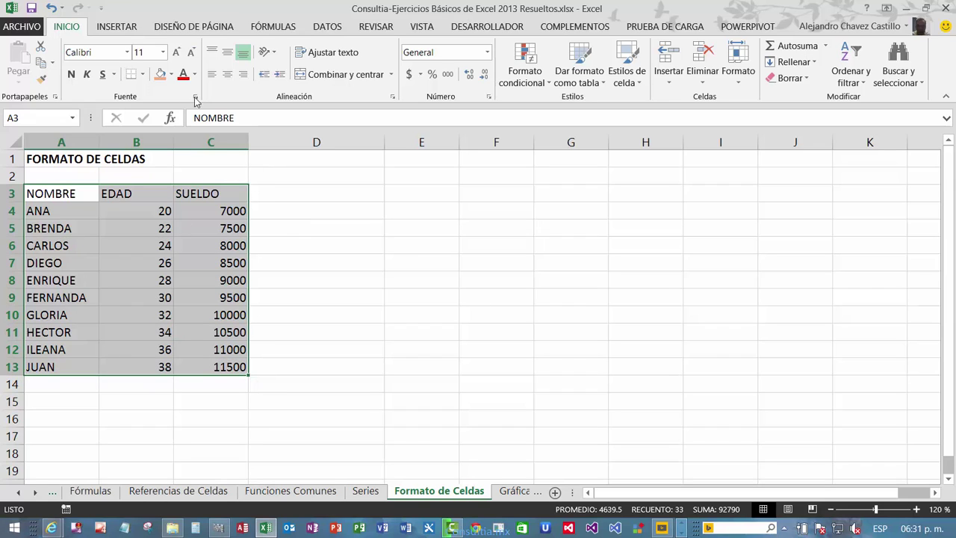
left_click(171, 74)
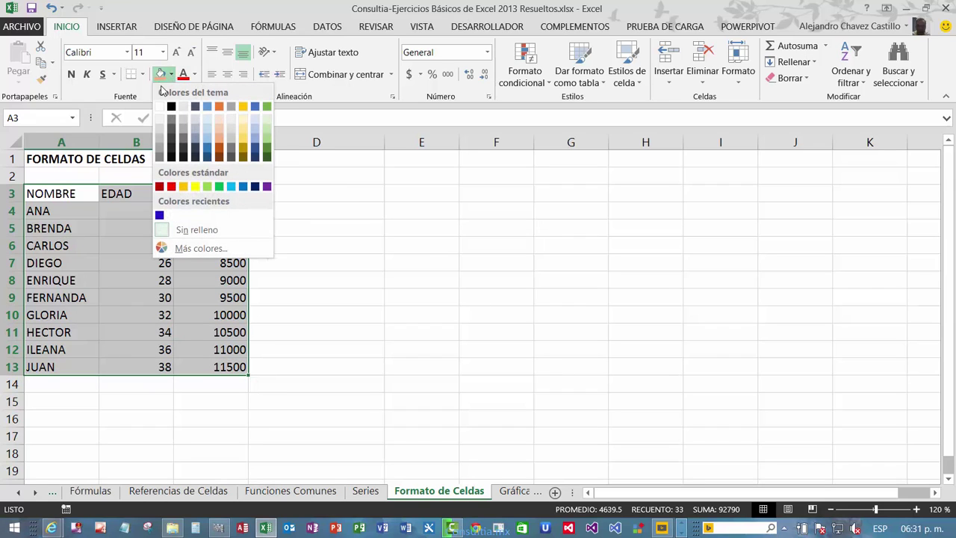
left_click(194, 75)
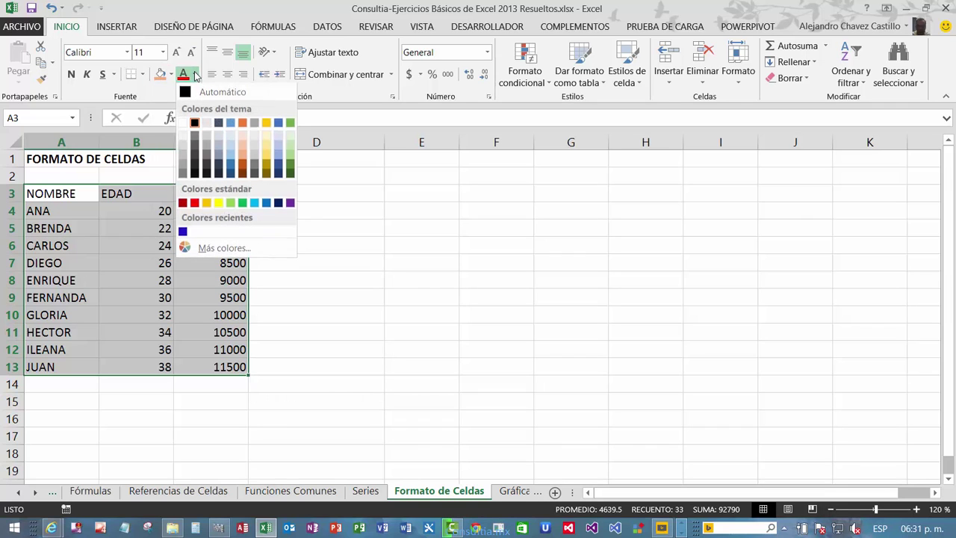
left_click(354, 218)
left_click(297, 211)
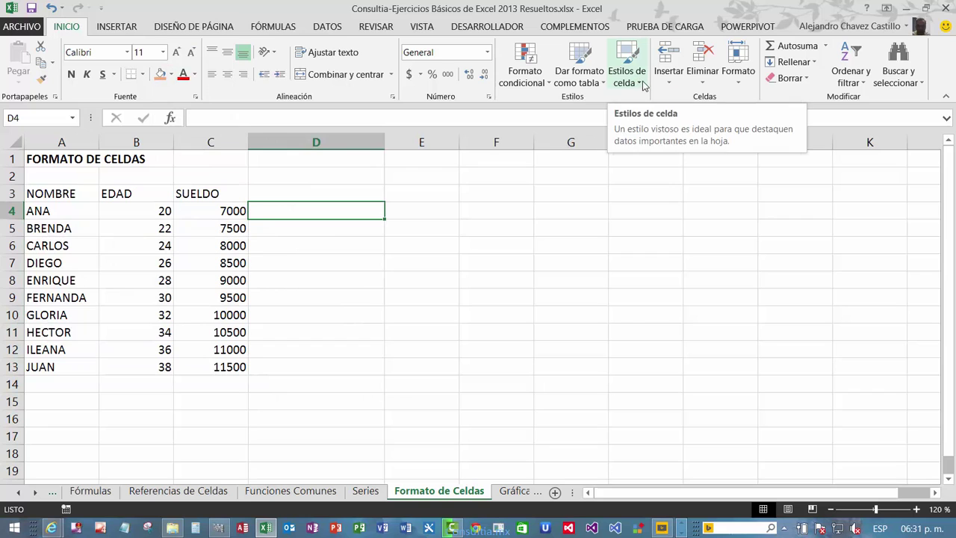
left_click(916, 510)
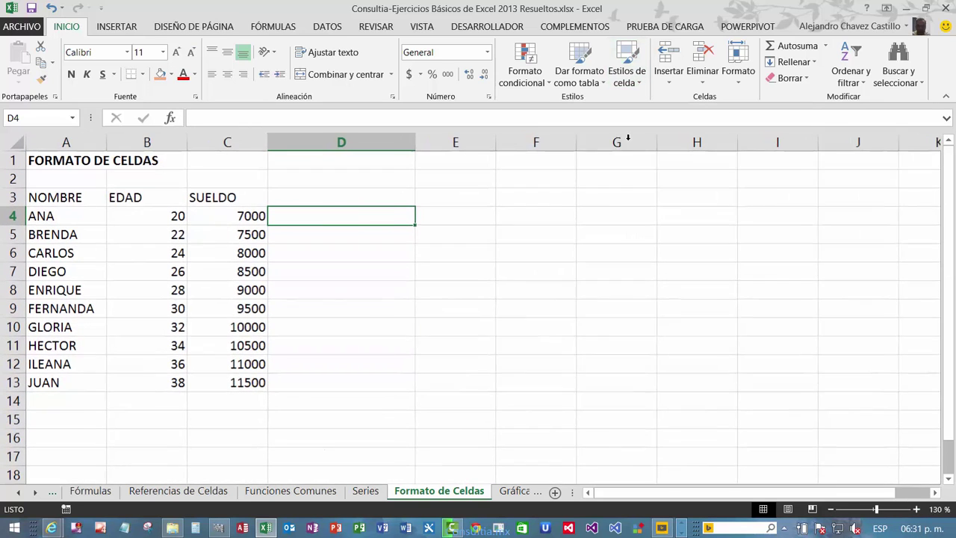
left_click(637, 82)
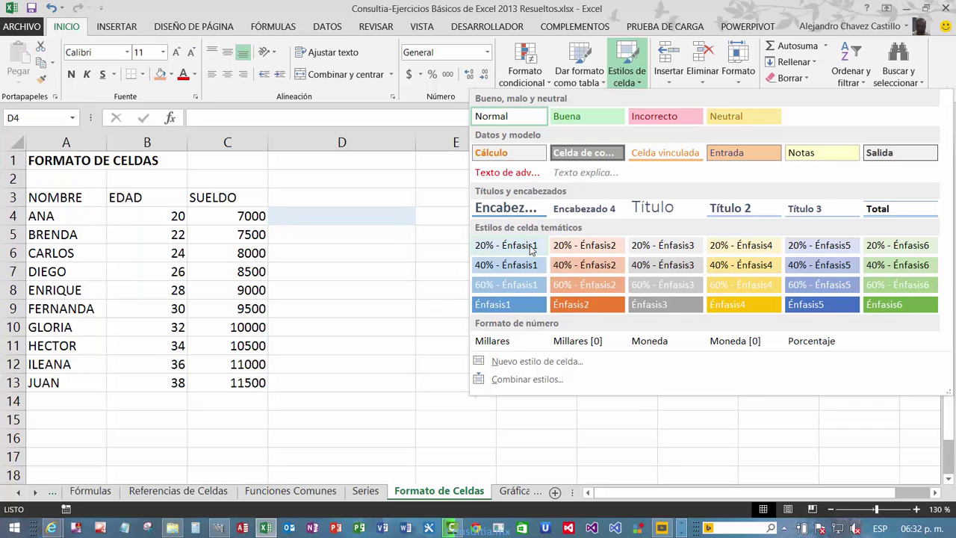
left_click(379, 344)
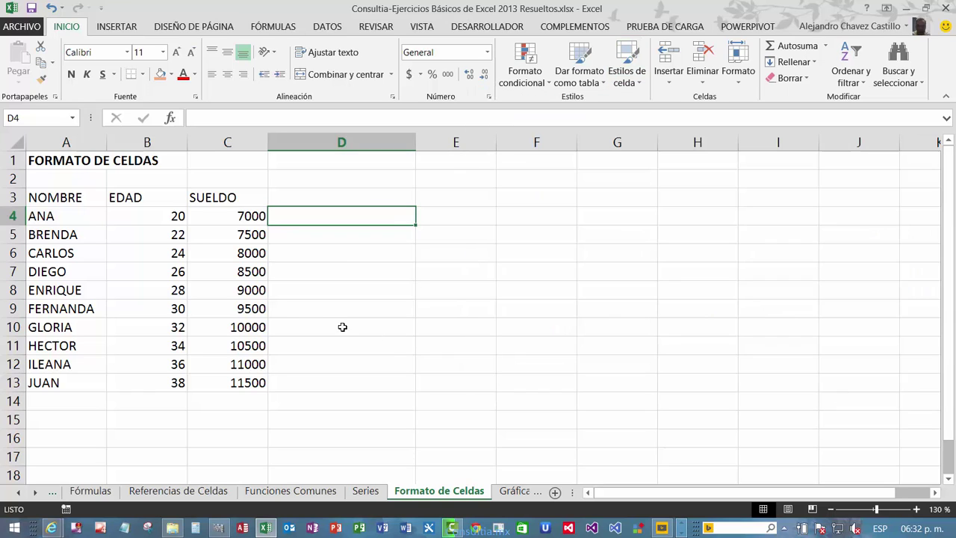
left_click_drag(68, 197, 249, 200)
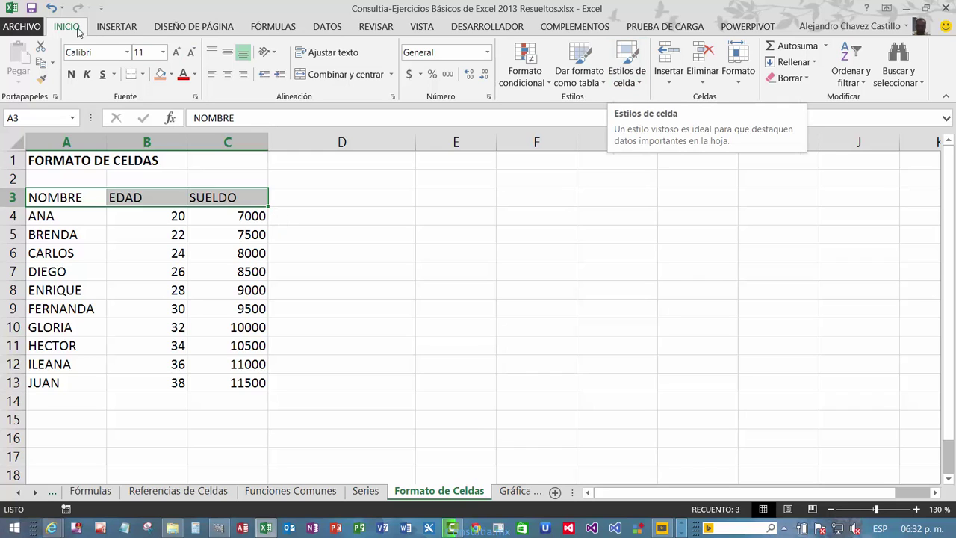
- Give the header row the Énfasis5 cell style, centred and bold
left_click(626, 75)
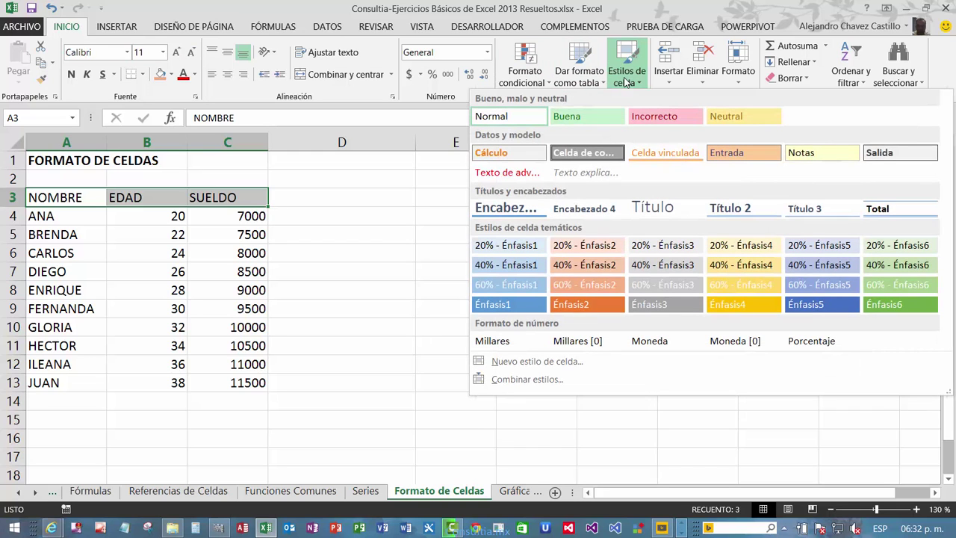
left_click(805, 305)
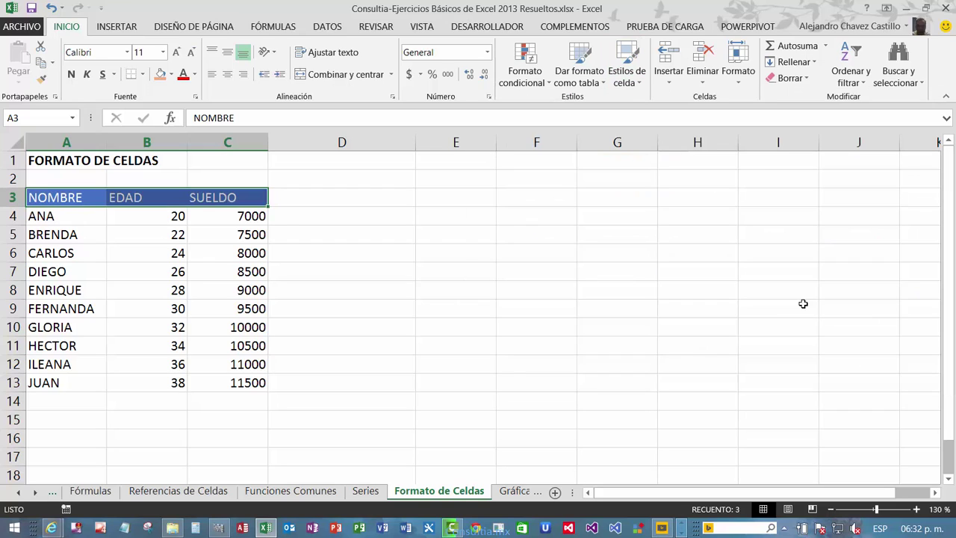
left_click(228, 75)
left_click(70, 74)
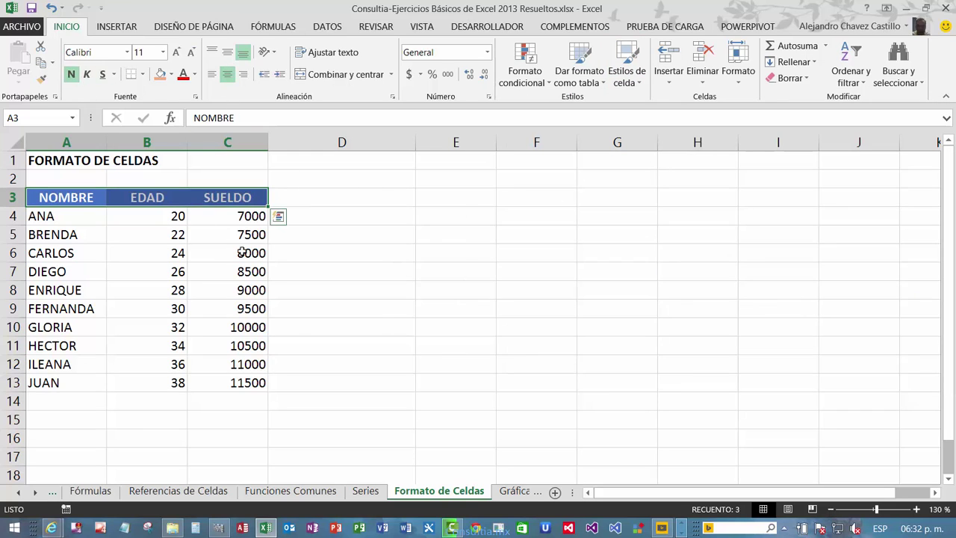
left_click(326, 307)
- Apply the 60% - Énfasis5 style to the names in A4:A13
left_click_drag(38, 215, 64, 383)
left_click(633, 82)
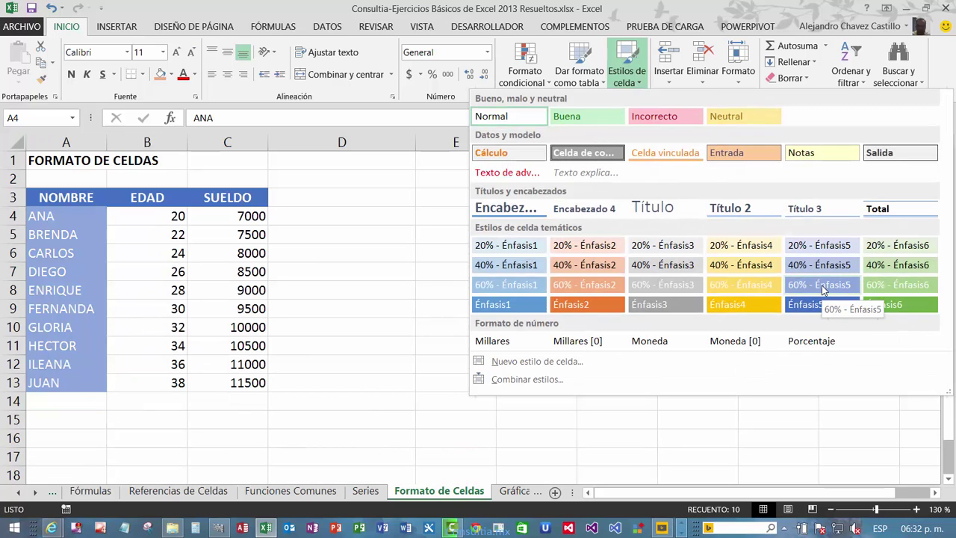
left_click(821, 287)
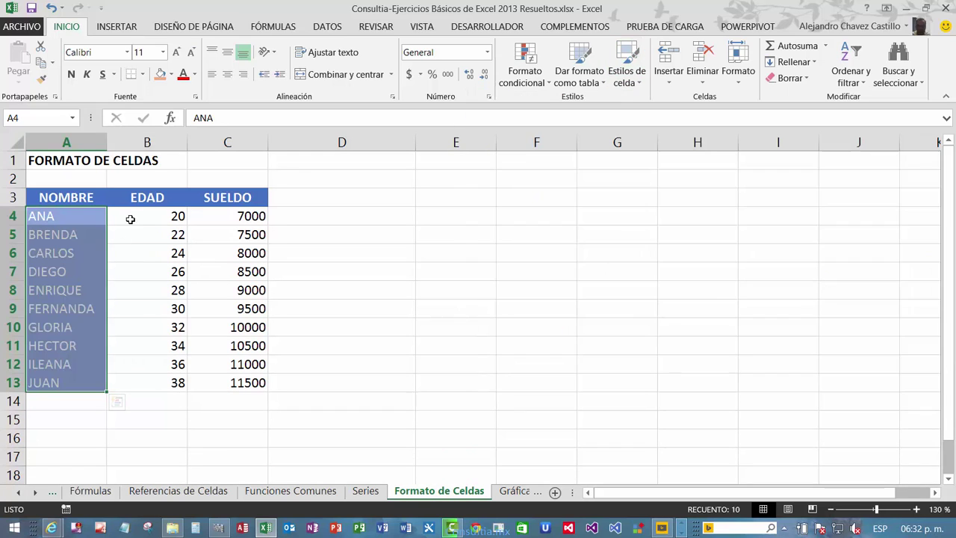
- Apply the 20% - Énfasis5 style to the ages and salaries in B4:C13
left_click_drag(135, 216, 259, 382)
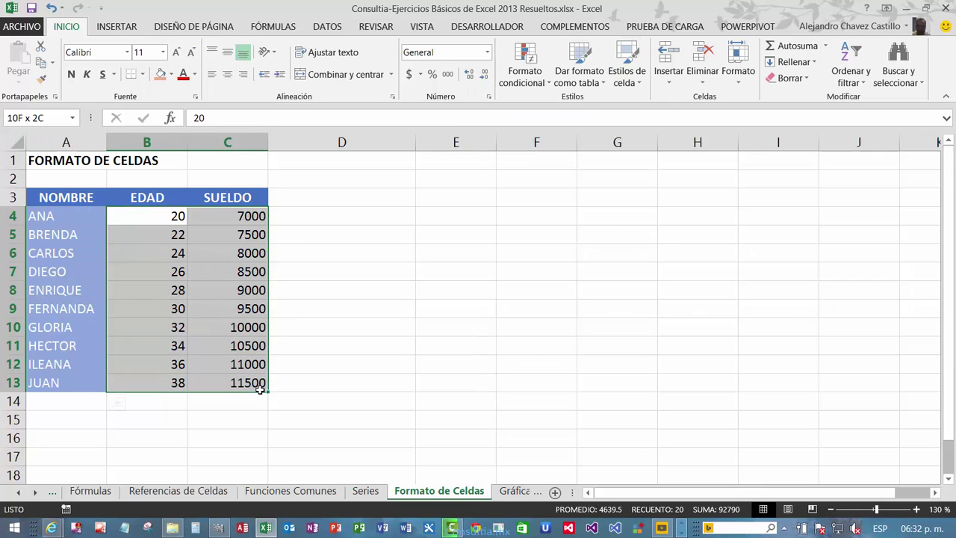
left_click(626, 75)
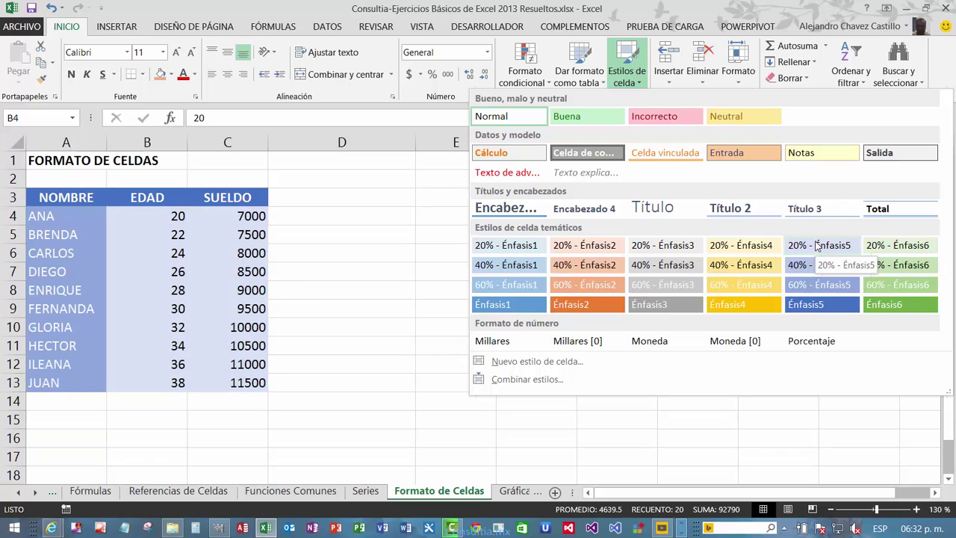
left_click(817, 246)
left_click(191, 232)
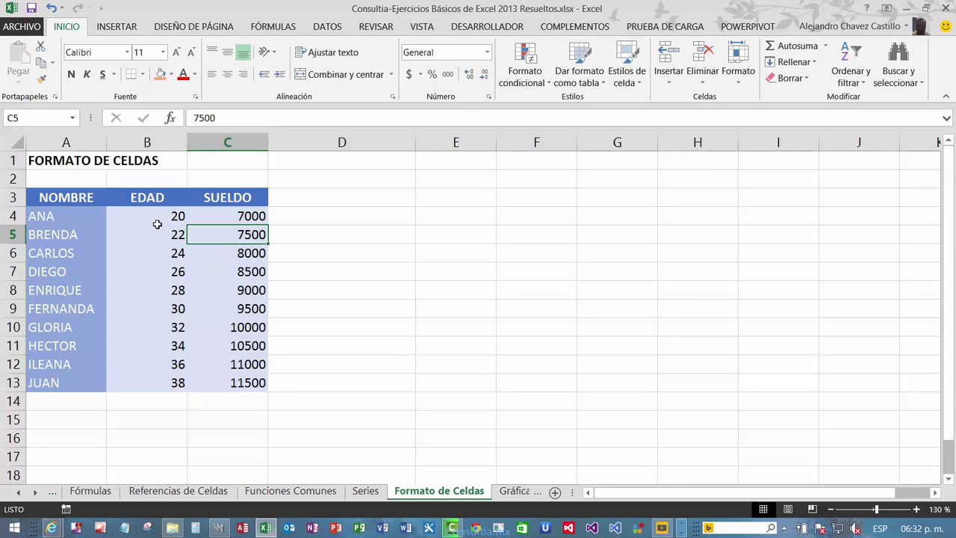
left_click_drag(154, 215, 165, 381)
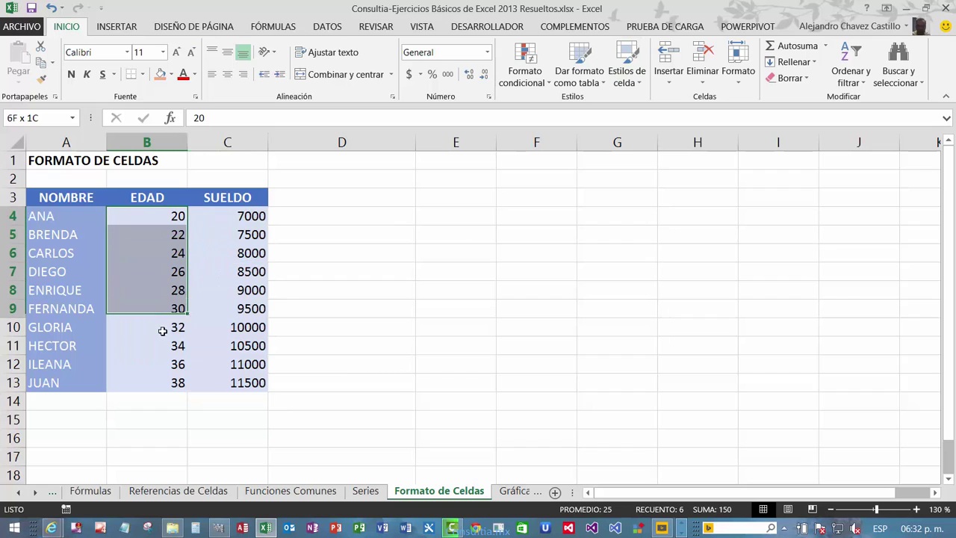
- Centre the ages and format salaries C4:C13 as Accounting currency
left_click(227, 74)
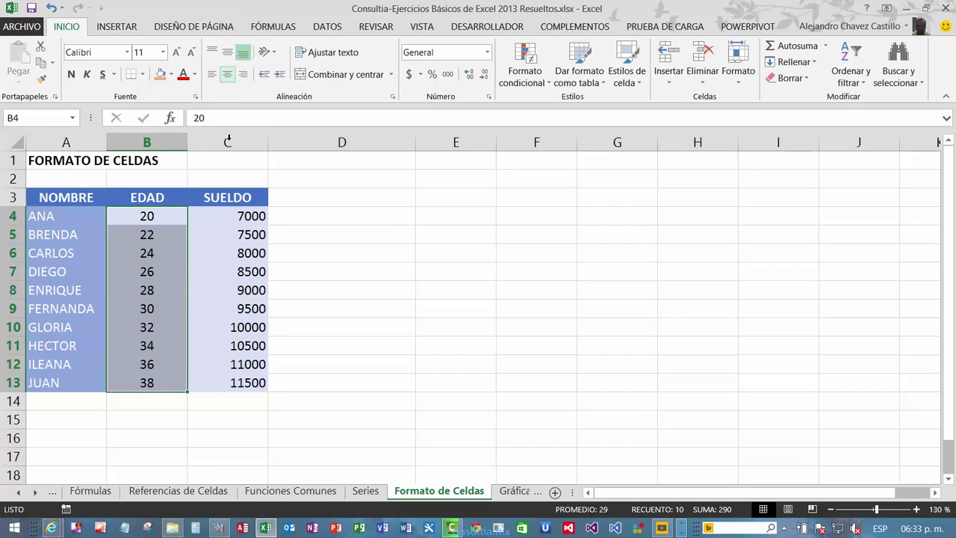
left_click_drag(224, 216, 247, 380)
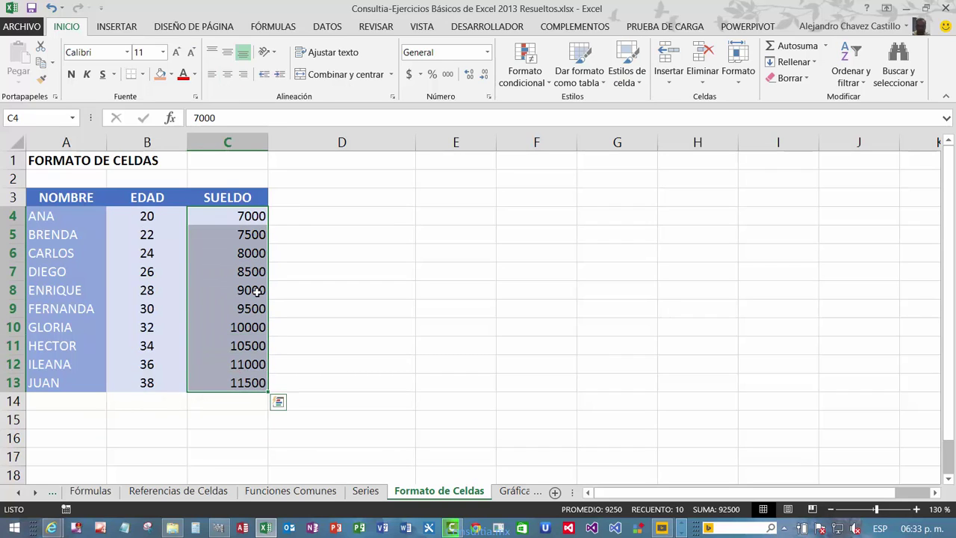
left_click(409, 74)
left_click(356, 232)
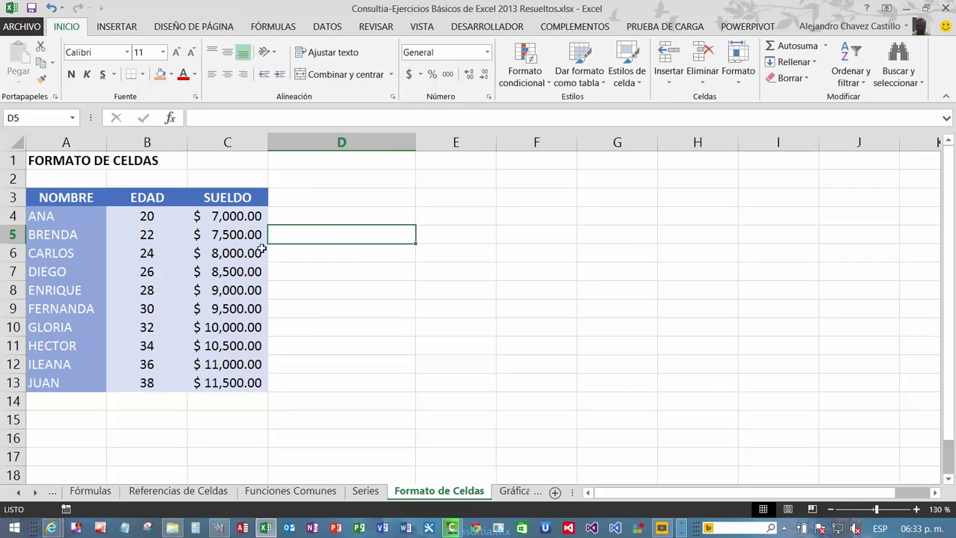
- Add a right border (Borde derecho) to the EDAD column B3:B13
left_click_drag(171, 197, 166, 384)
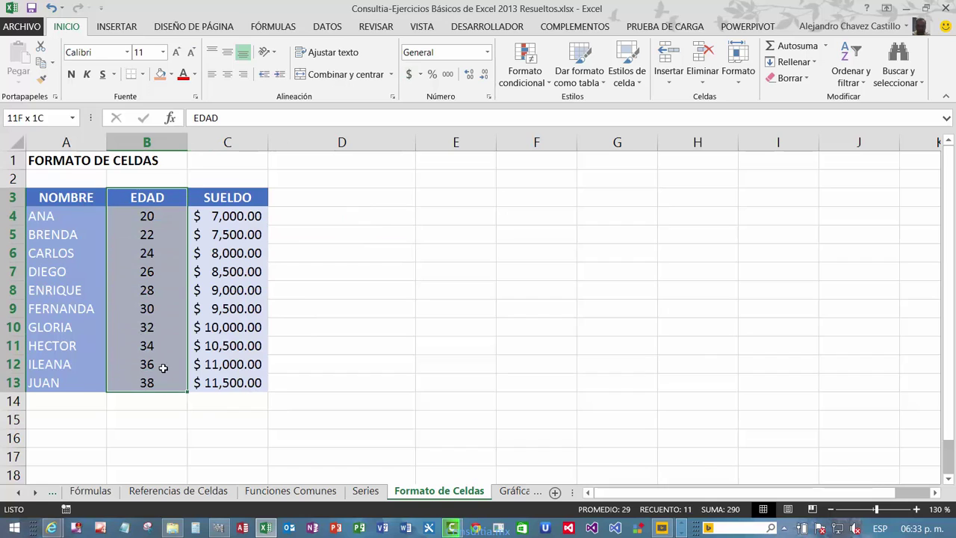
left_click(142, 74)
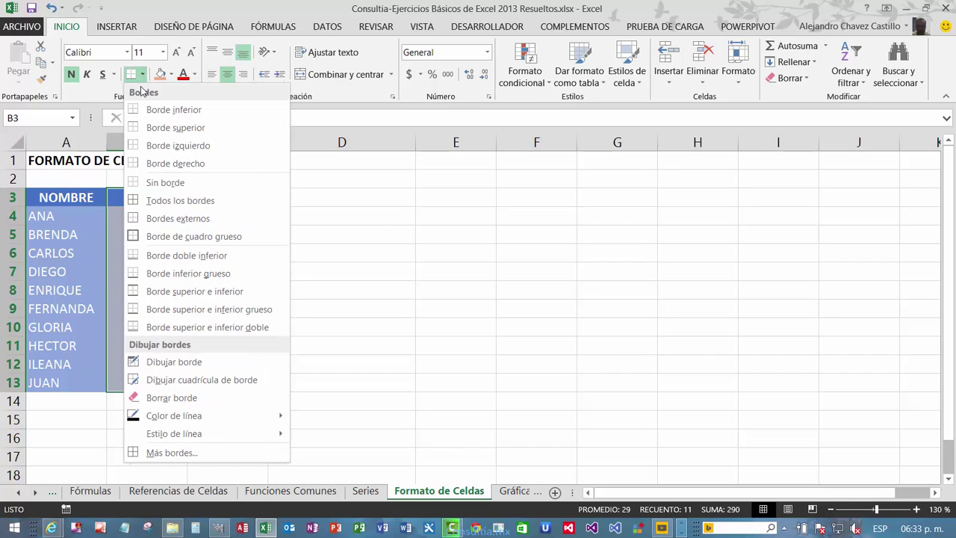
left_click(156, 166)
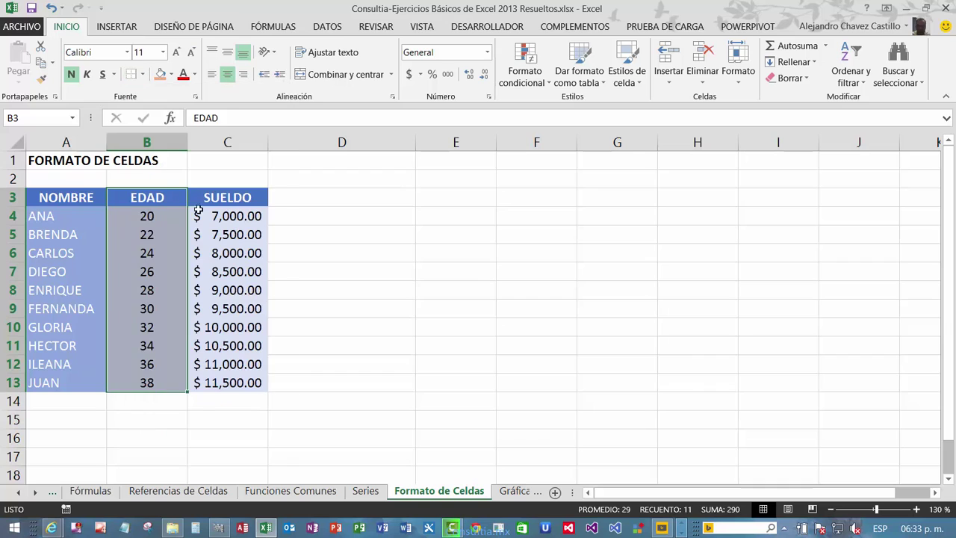
left_click(331, 274)
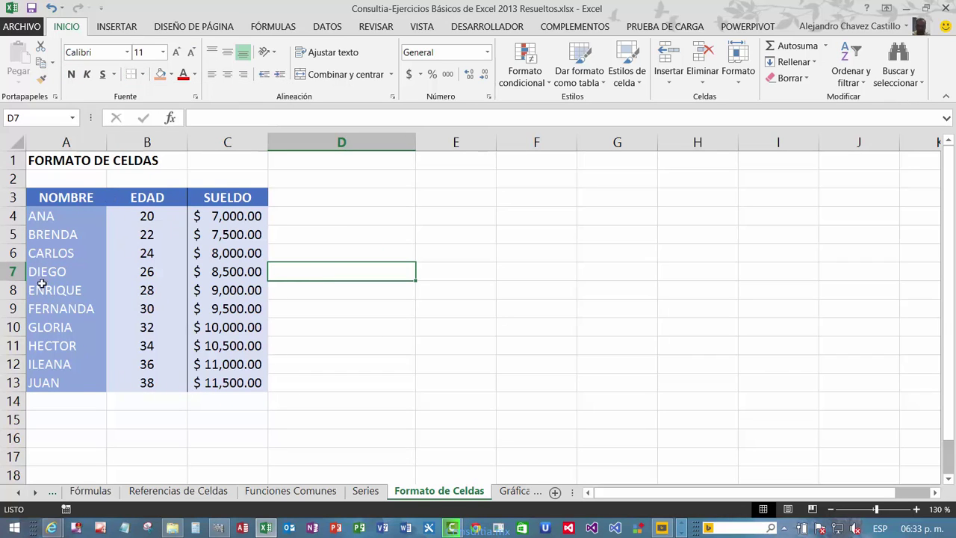
- Set the border line colour to dark blue
left_click(627, 74)
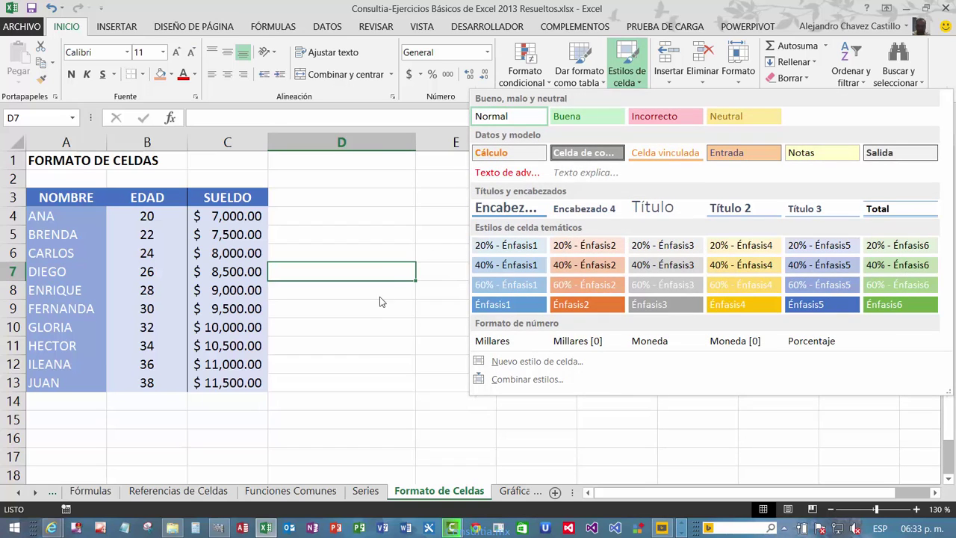
left_click(362, 336)
left_click(183, 196)
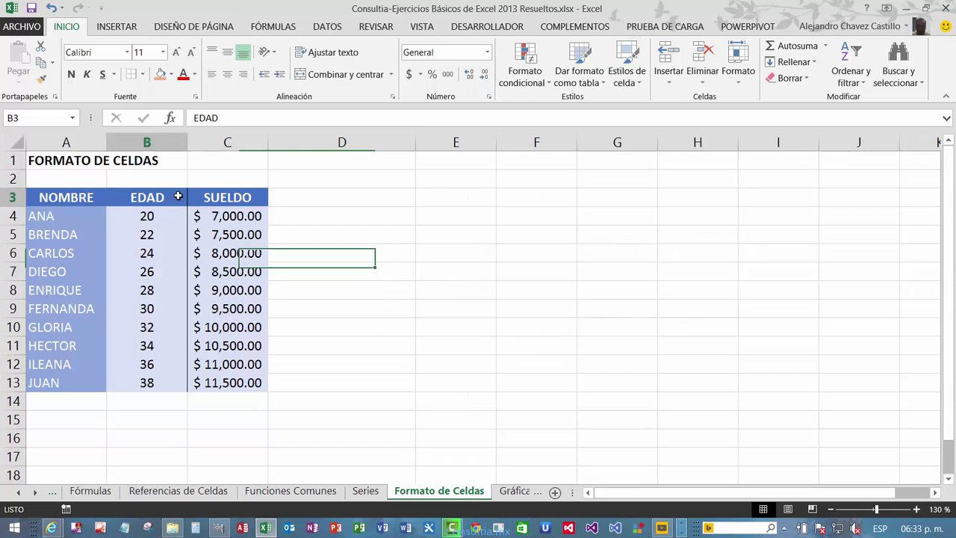
left_click(143, 75)
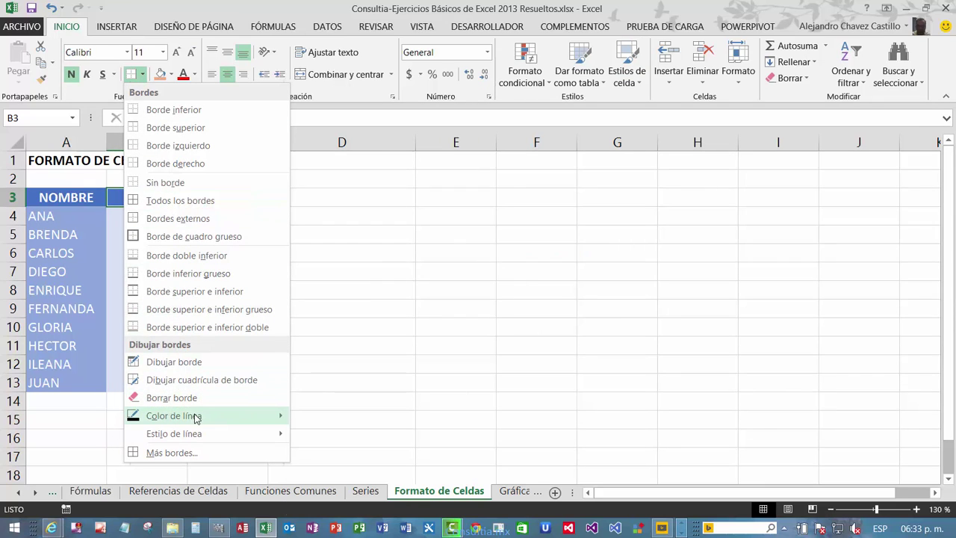
mouse_move(195, 418)
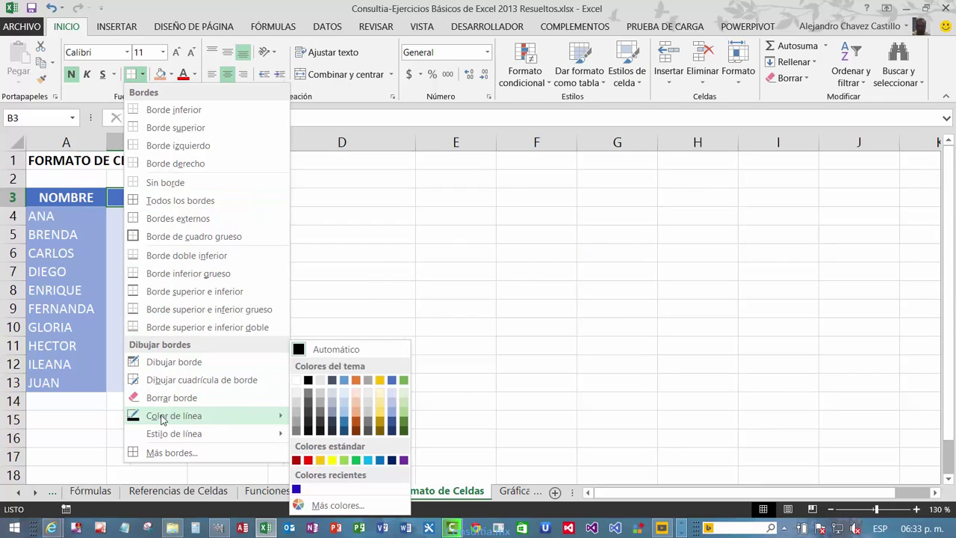
left_click(344, 432)
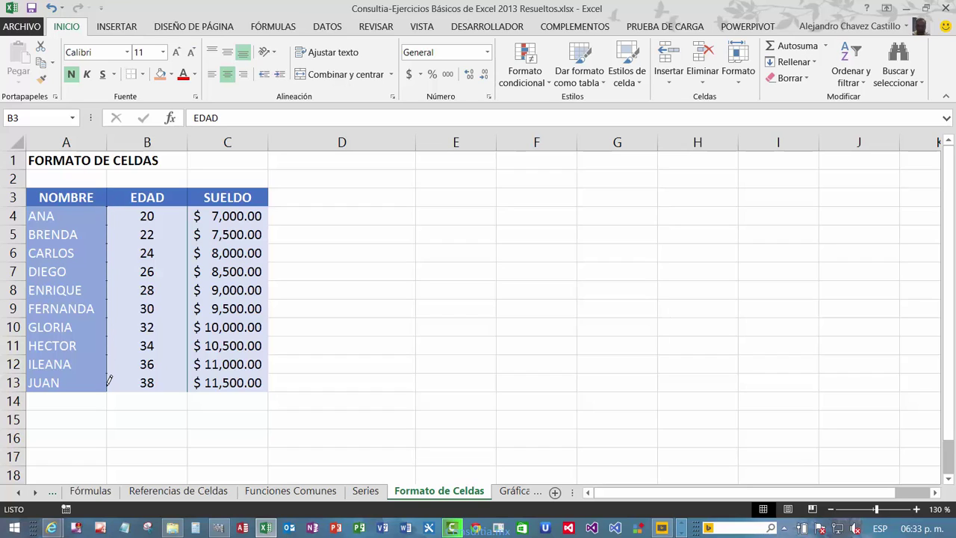
- Draw dark blue borders under row 13 and under header row 3 across columns A–C
left_click_drag(80, 390, 263, 390)
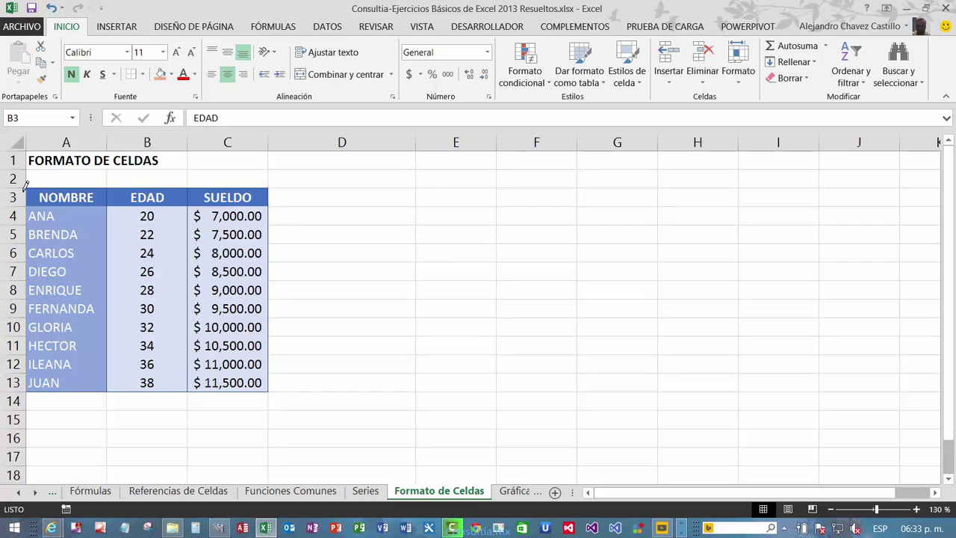
left_click_drag(29, 196, 201, 198)
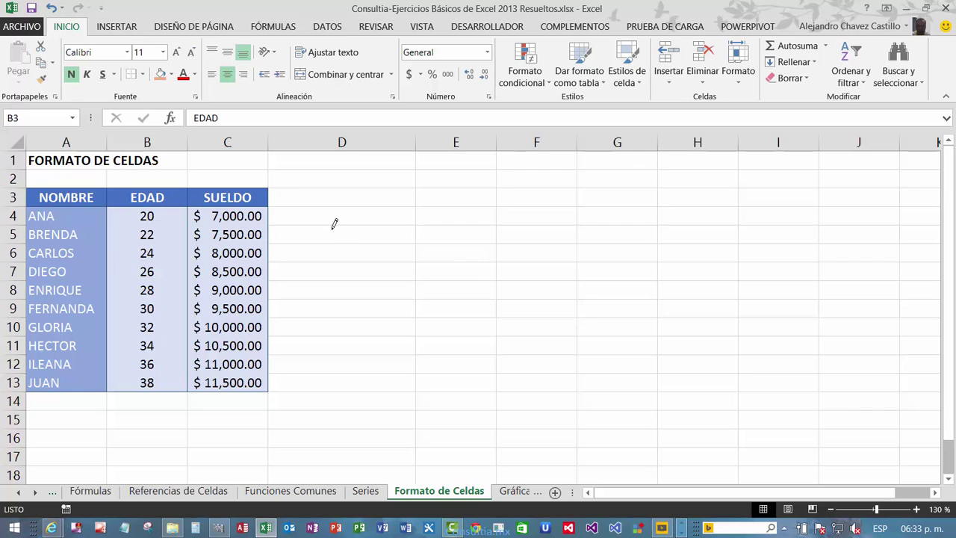
key("Escape")
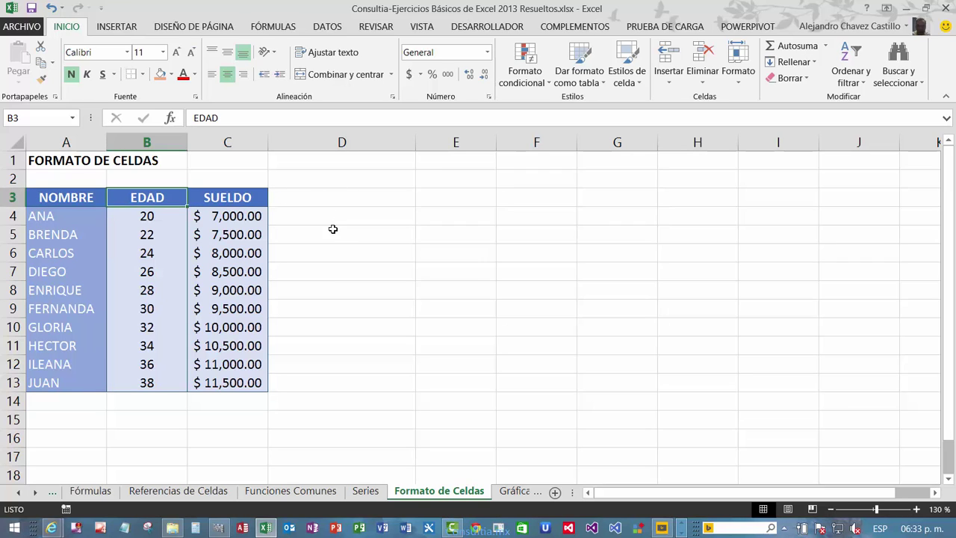
left_click(332, 229)
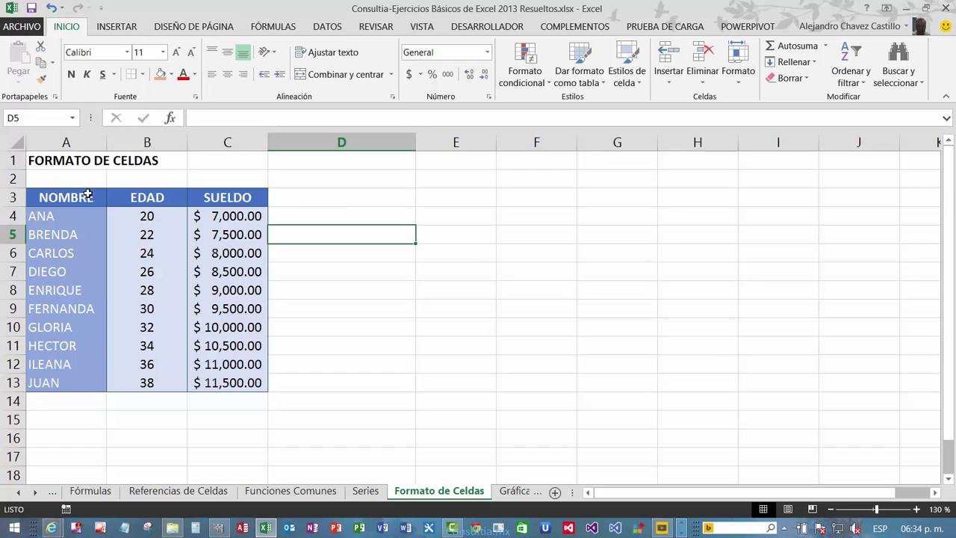
left_click_drag(86, 196, 250, 198)
left_click_drag(90, 216, 86, 384)
left_click_drag(157, 215, 221, 379, "ctrl")
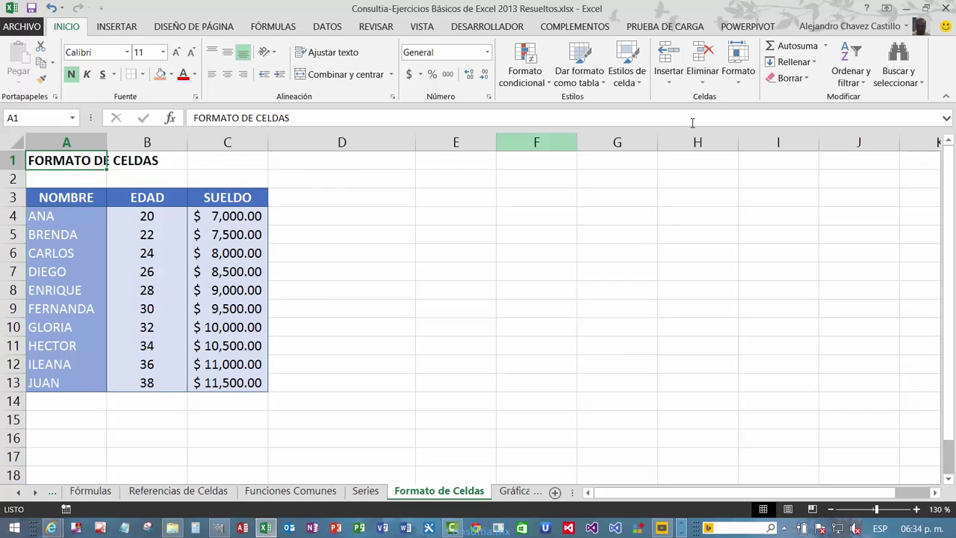
- Apply the Encabezado 1 heading style to the FORMATO DE CELDAS title in A1
left_click(640, 80)
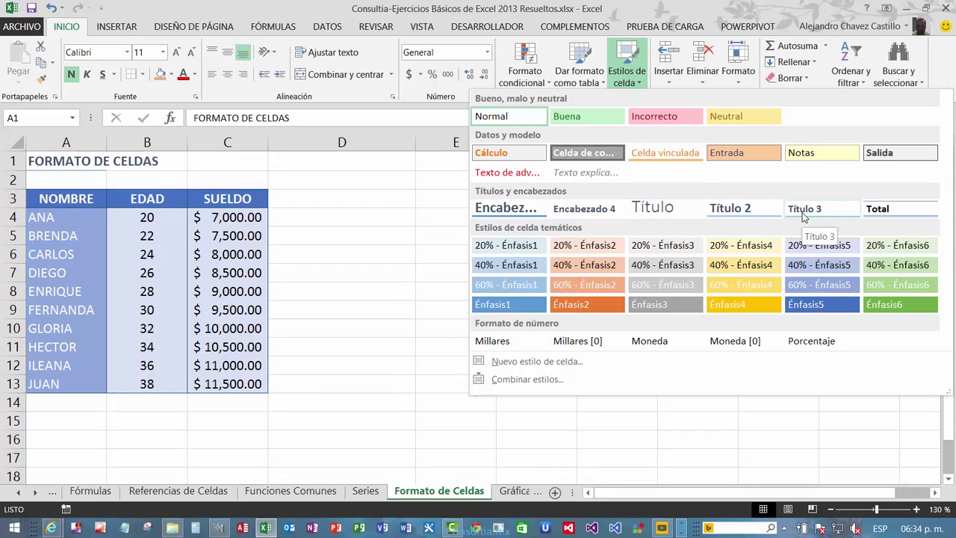
left_click(520, 215)
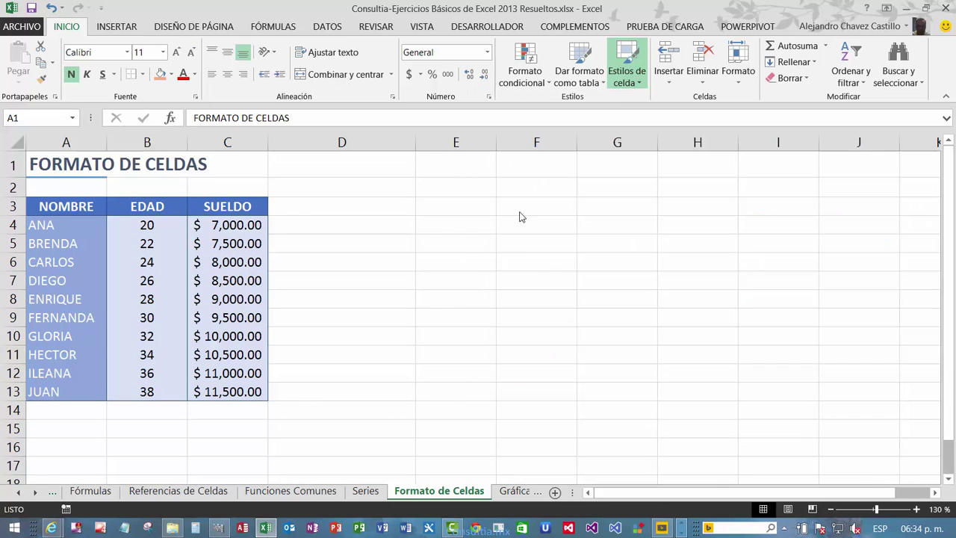
left_click(224, 415)
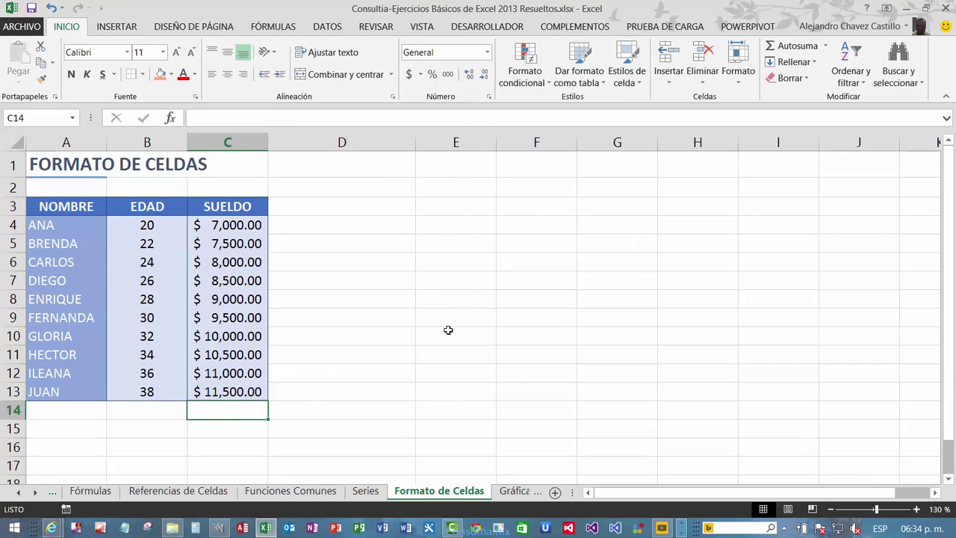
- Apply the Cálculo style to C14 and copy it left to B14
left_click(639, 84)
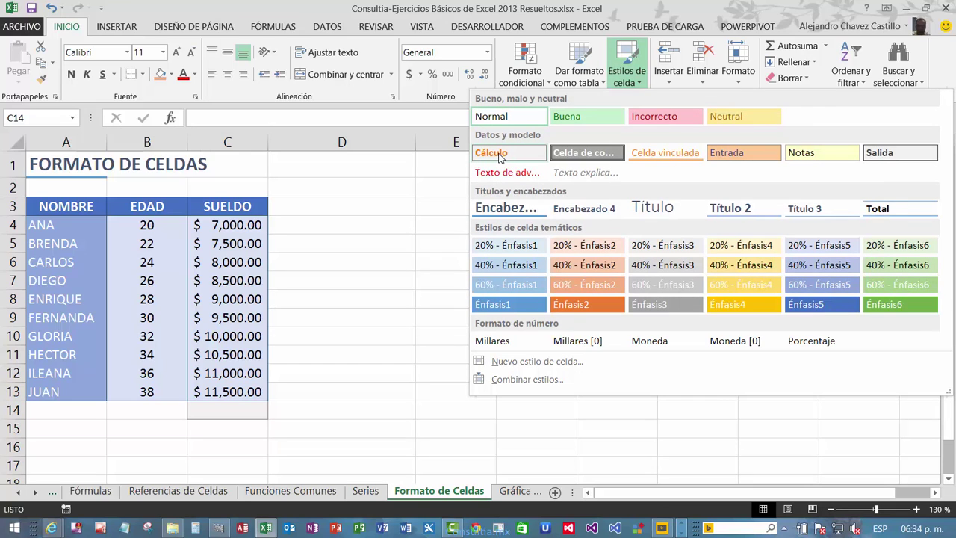
left_click(501, 154)
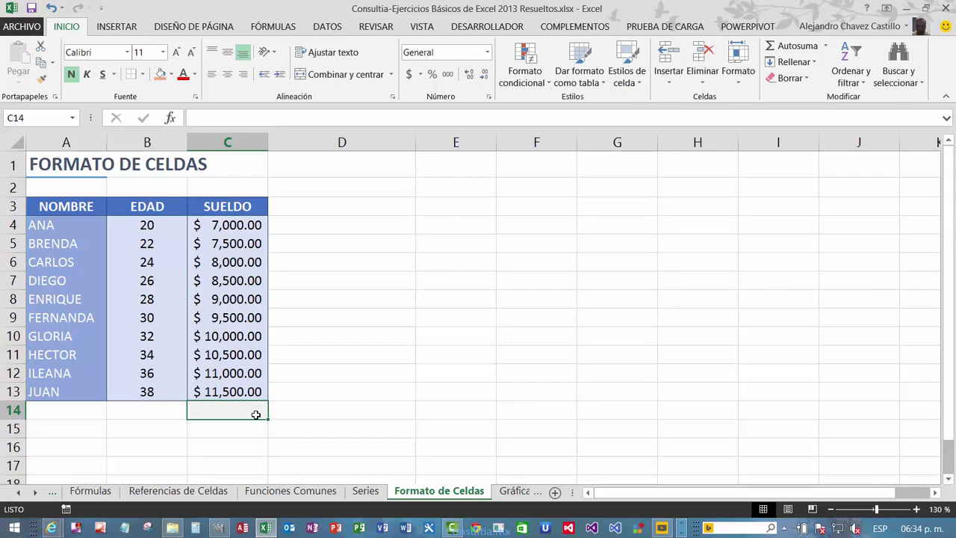
mouse_move(267, 419)
left_mouse_down()
mouse_move(159, 422)
mouse_move(156, 414)
left_mouse_up()
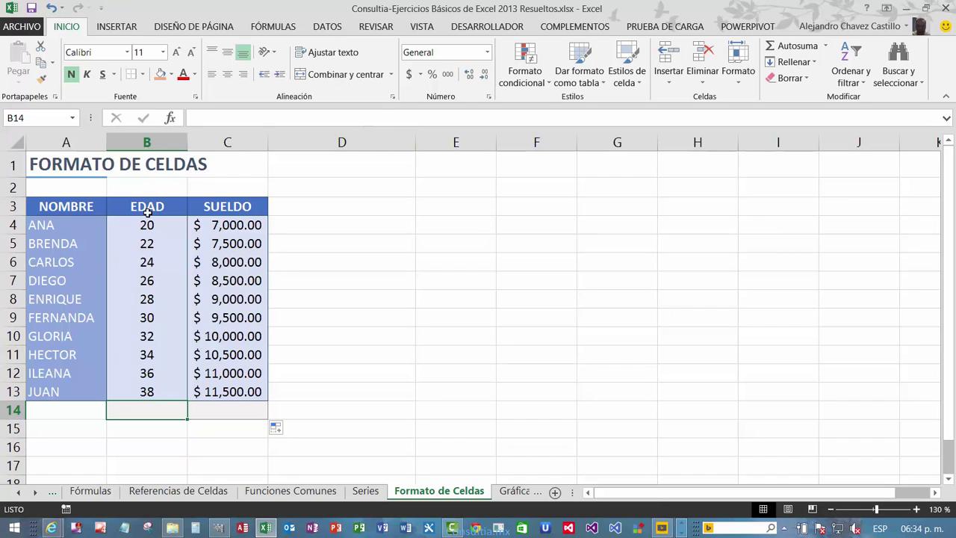
- Insert the average age =PROMEDIO(B4:B13), showing 29, in B14, bold and centred
left_click(825, 46)
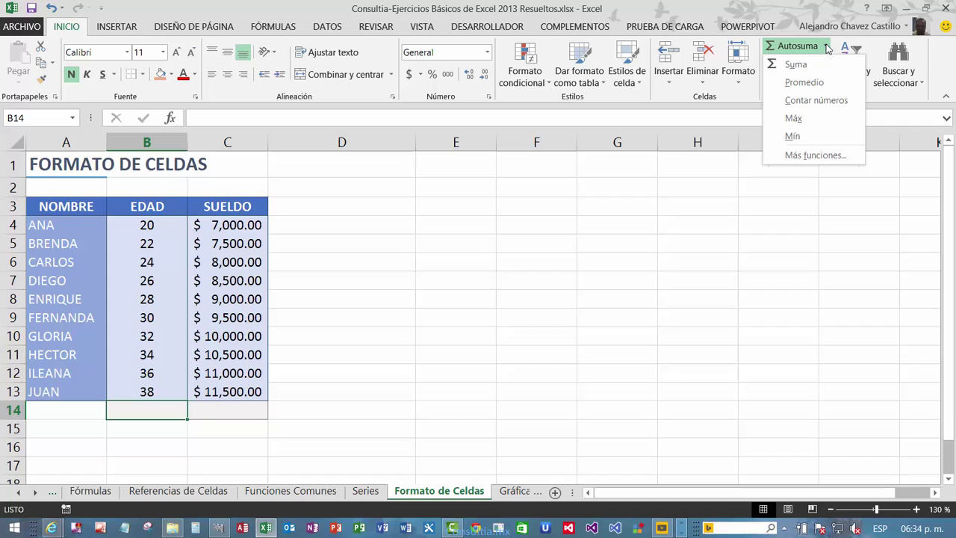
left_click(803, 80)
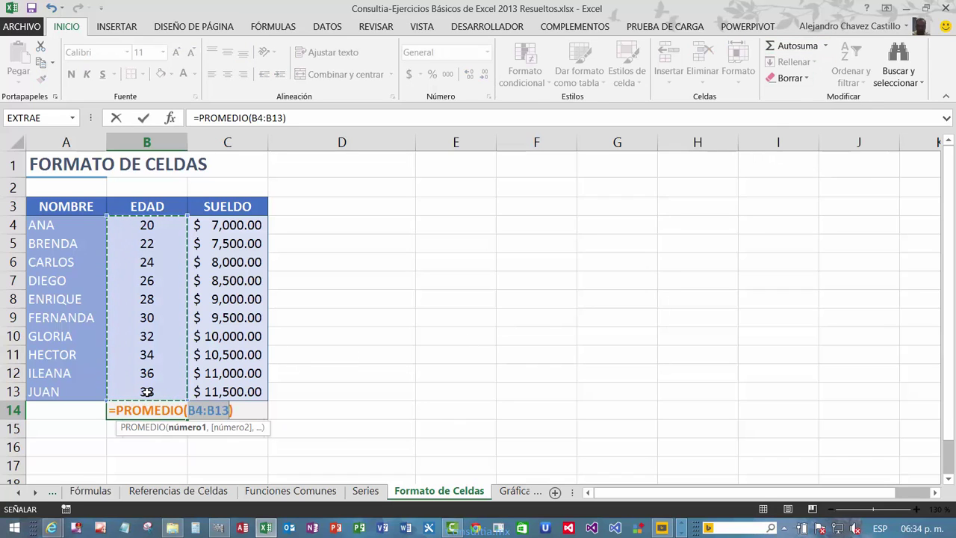
key("Return")
left_click(153, 408)
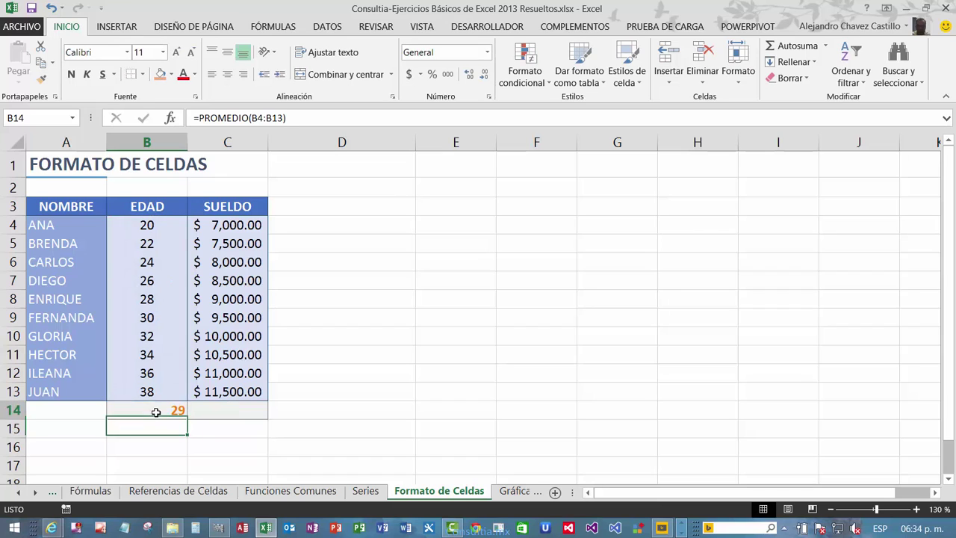
key("ctrl+n")
left_click(227, 78)
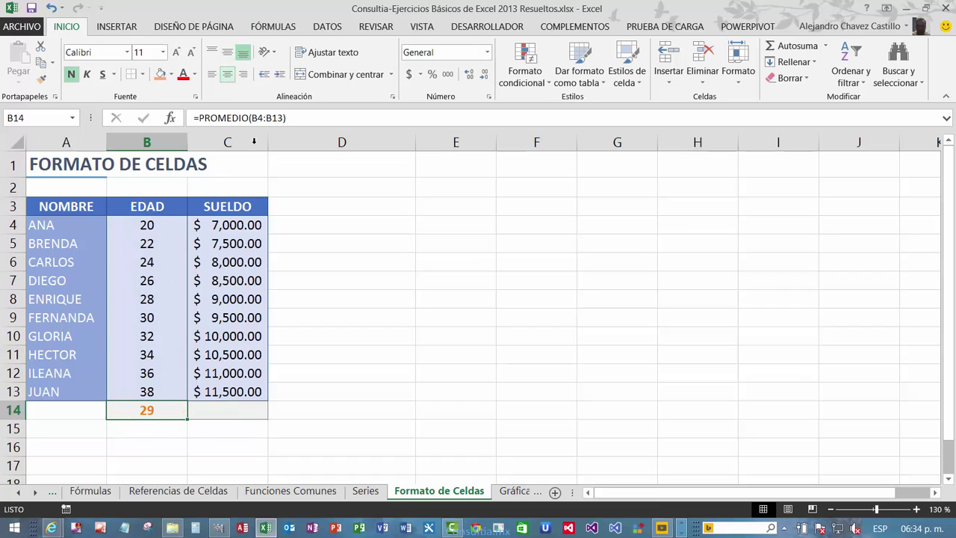
- Colour the B14 average dark blue
left_click(158, 426)
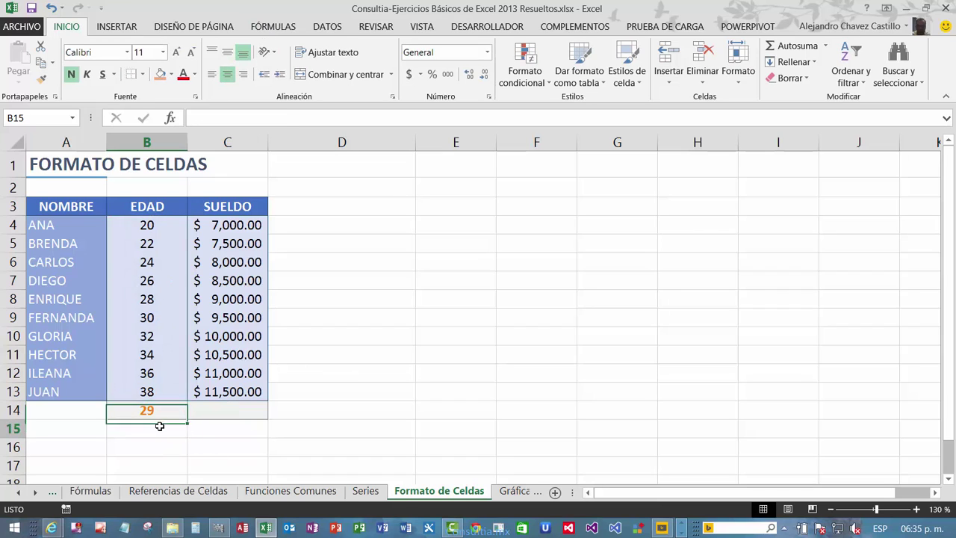
left_click(193, 455)
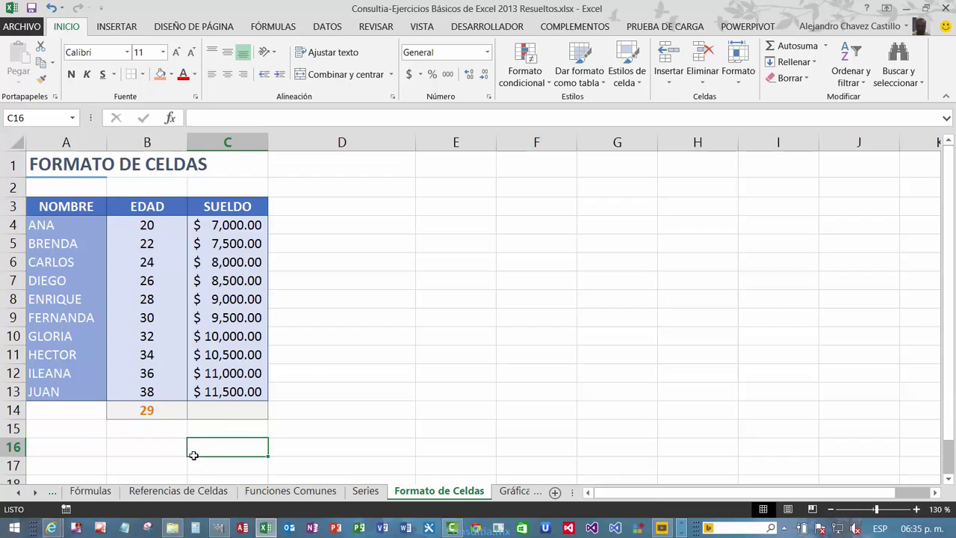
left_click(151, 410)
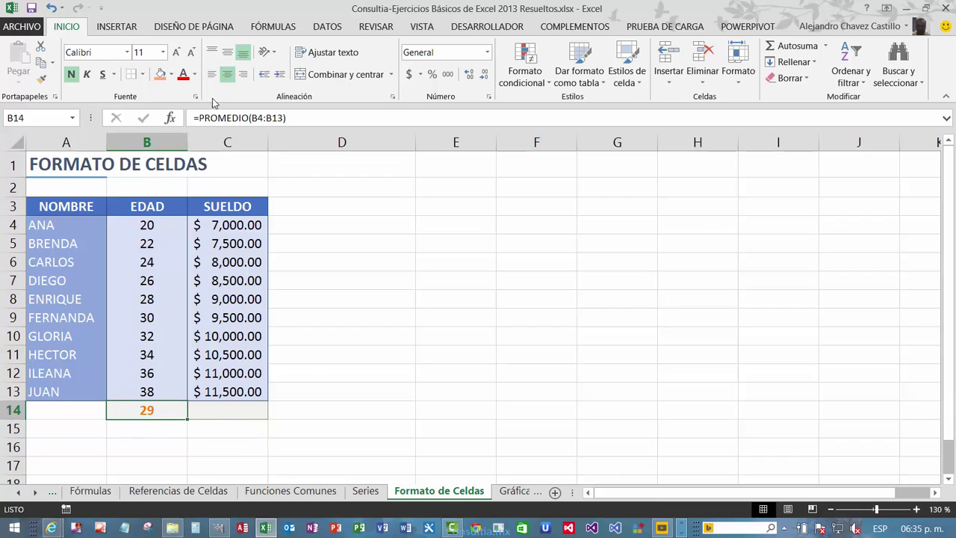
left_click(195, 75)
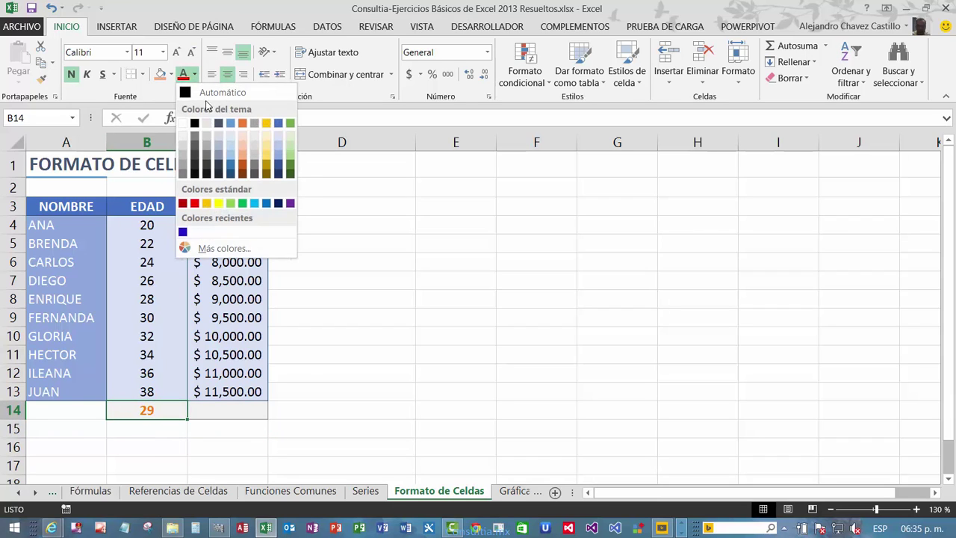
left_click(233, 177)
left_click(392, 409)
left_click(240, 410)
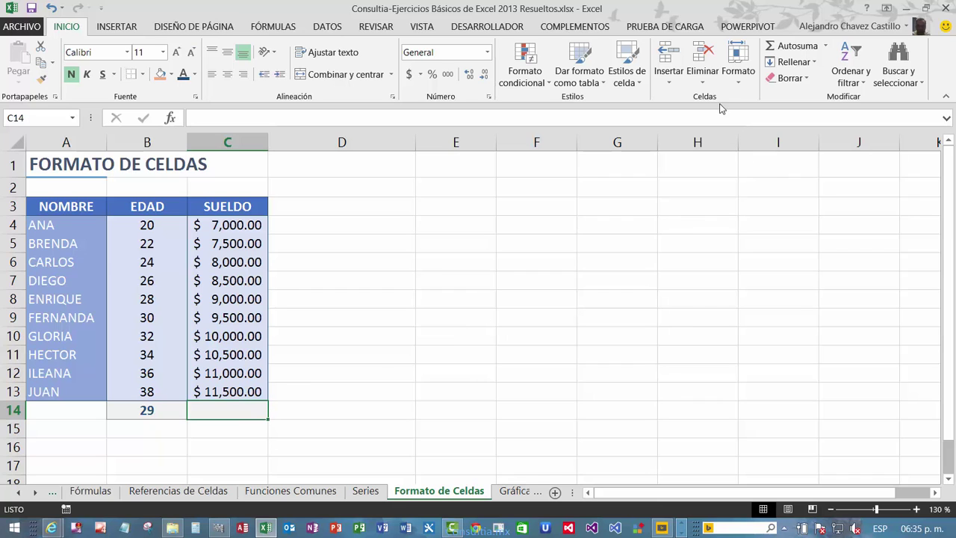
- Apply the Total cell style to C14
left_click(627, 74)
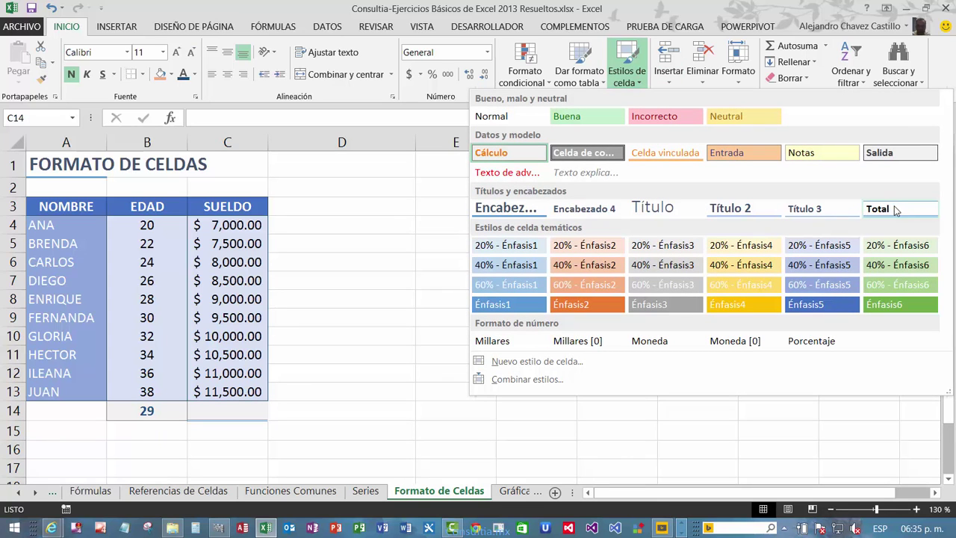
left_click(896, 214)
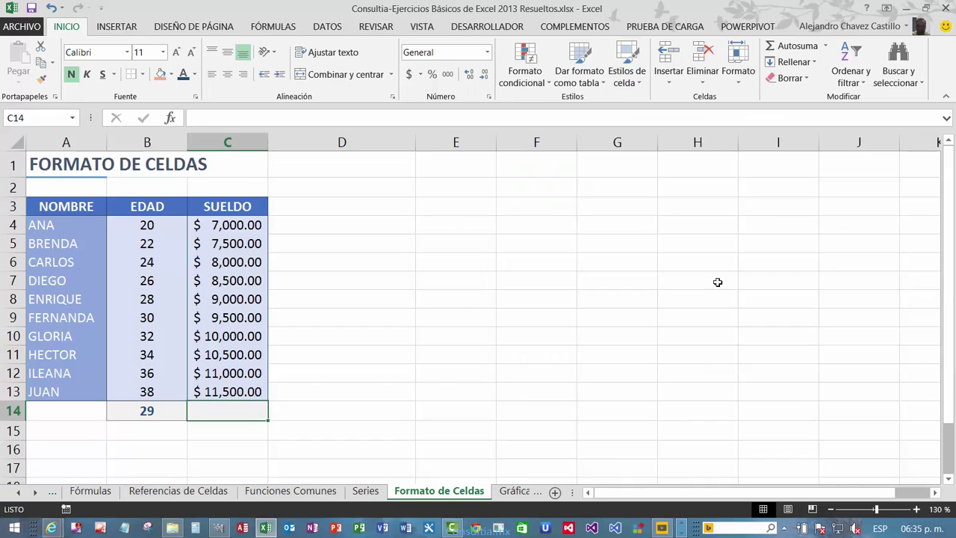
left_click(379, 373)
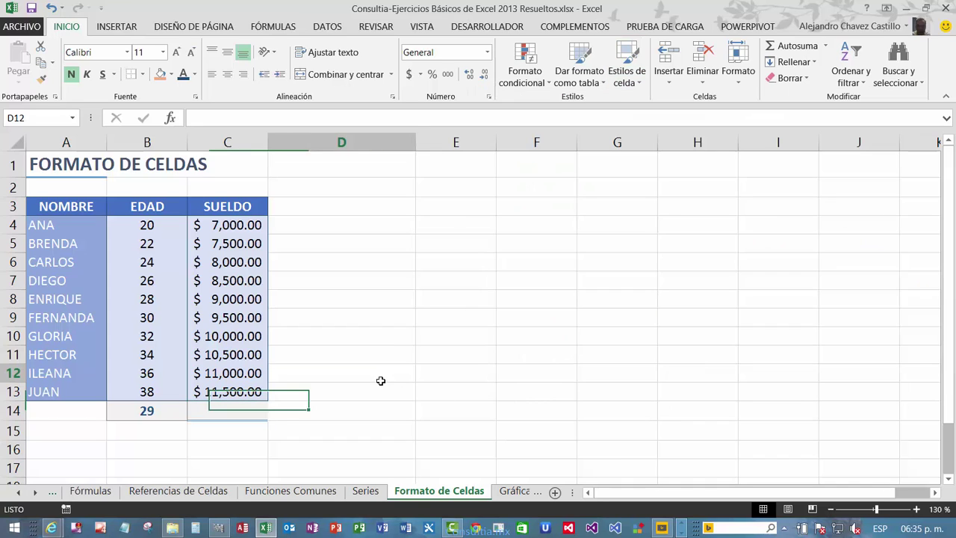
- Sum the salaries into C14 with =SUMA(C4:C13), giving $ 92,500.00
left_click(235, 413)
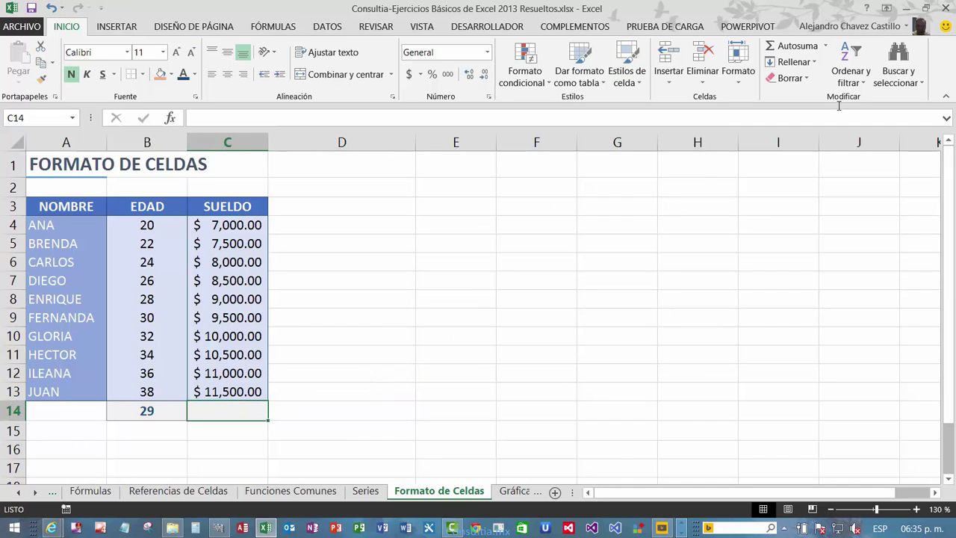
left_click(776, 50)
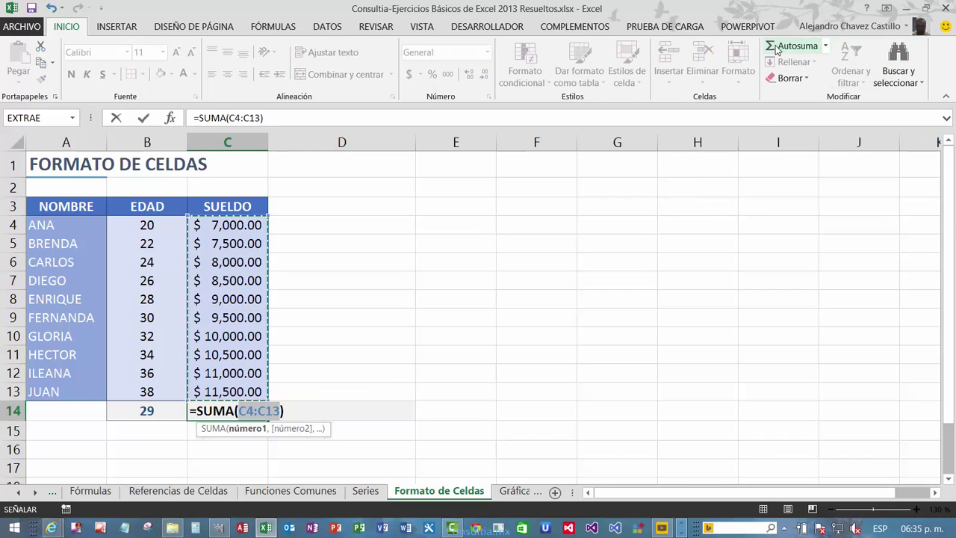
key("Return")
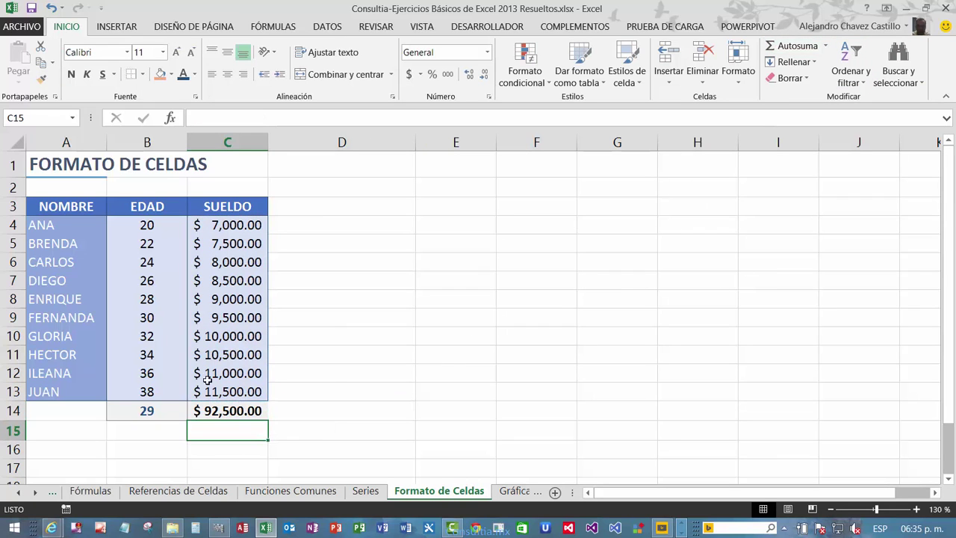
left_click(323, 377)
left_click(224, 412)
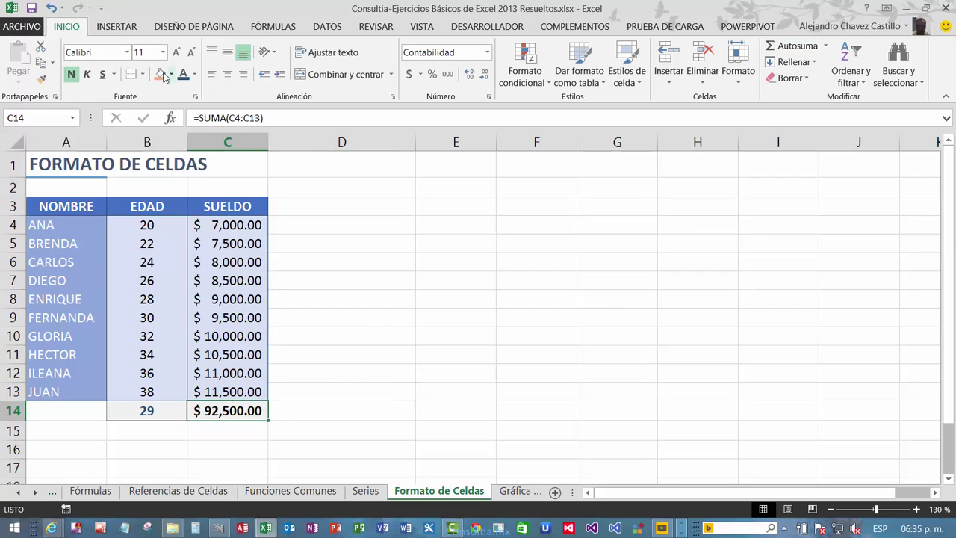
left_click(339, 342)
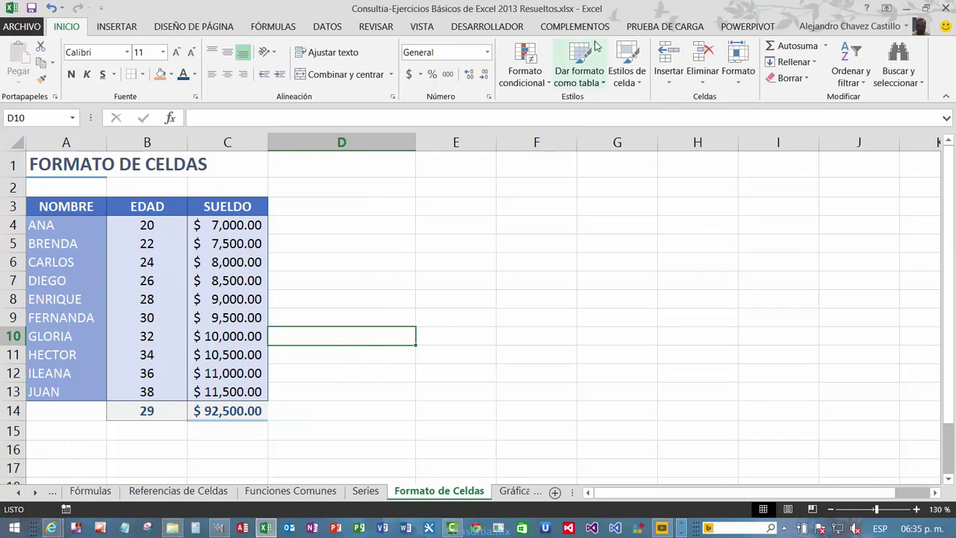
left_click(631, 78)
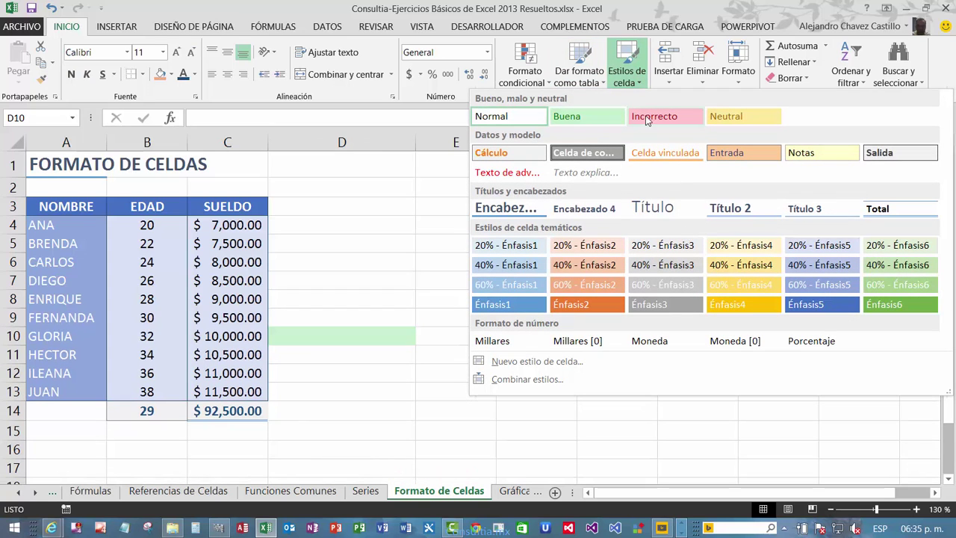
left_click(338, 241)
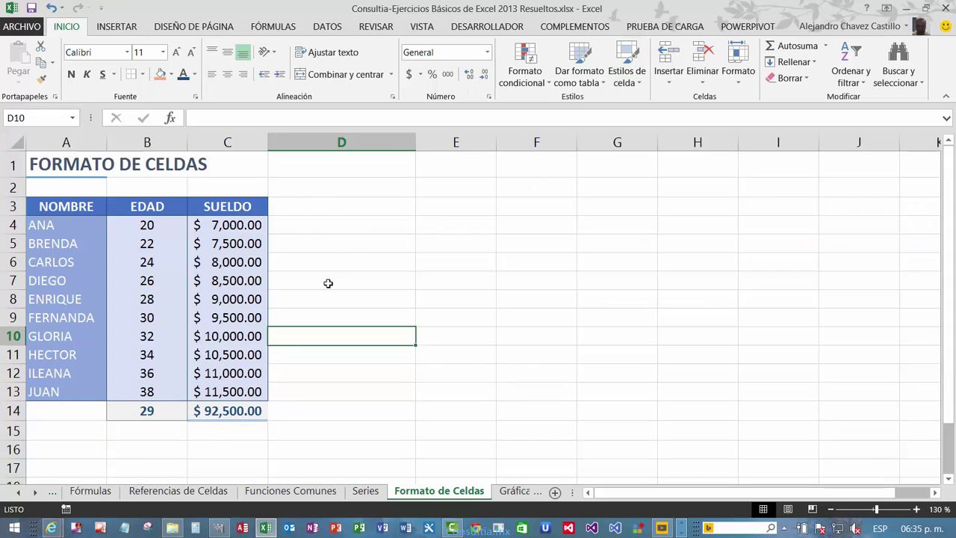